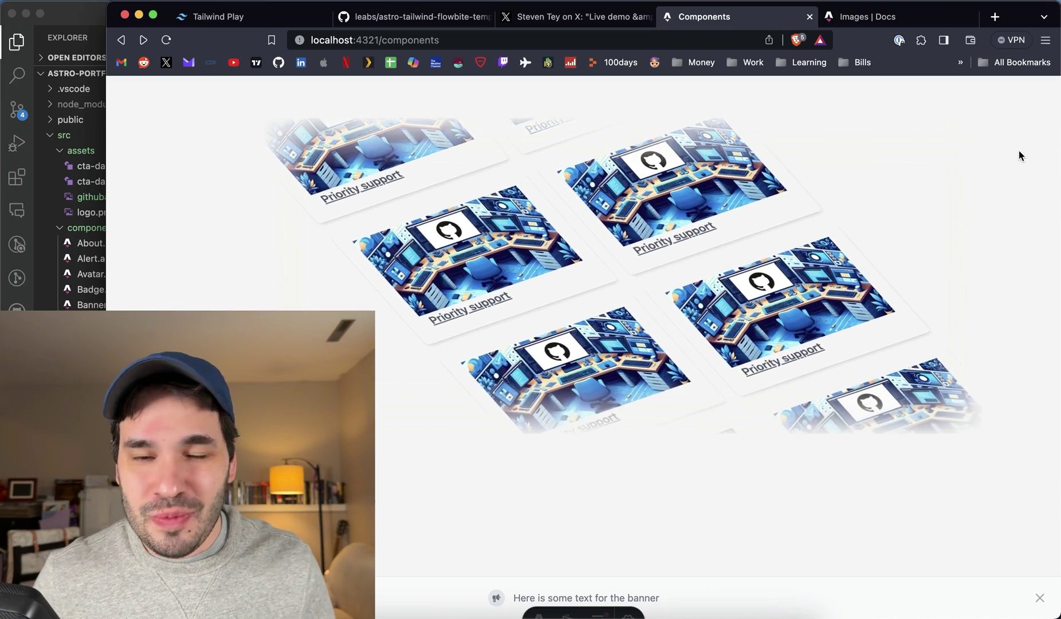
Step: Open the Tailwind Play skewed carousel demo from the post, then view the components page in dark mode
{"action": "left_click", "coordinate": [576, 17]}
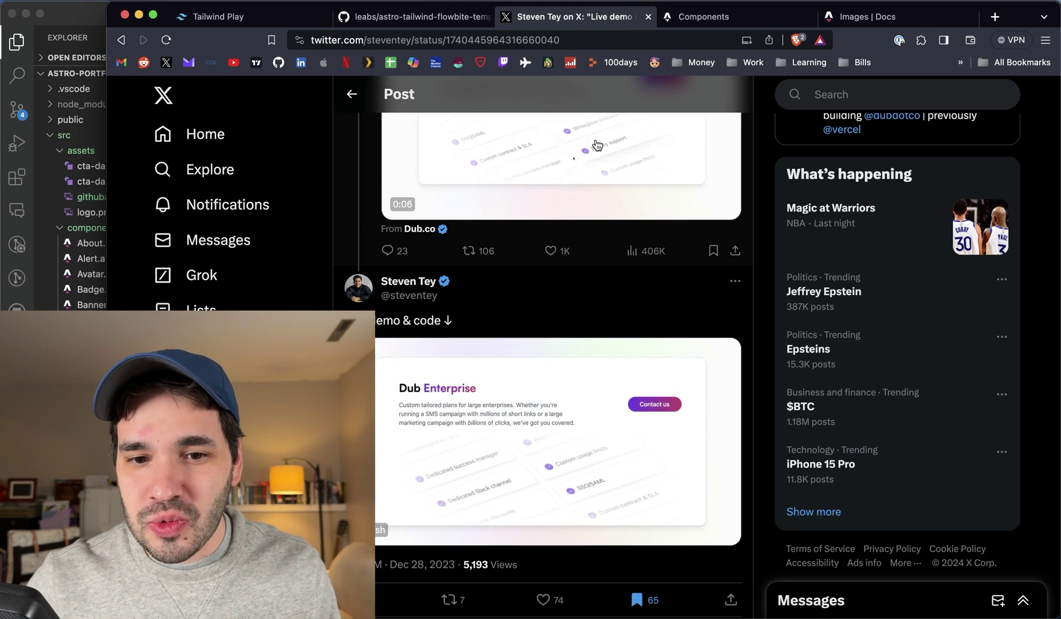
{"action": "left_click", "coordinate": [603, 358]}
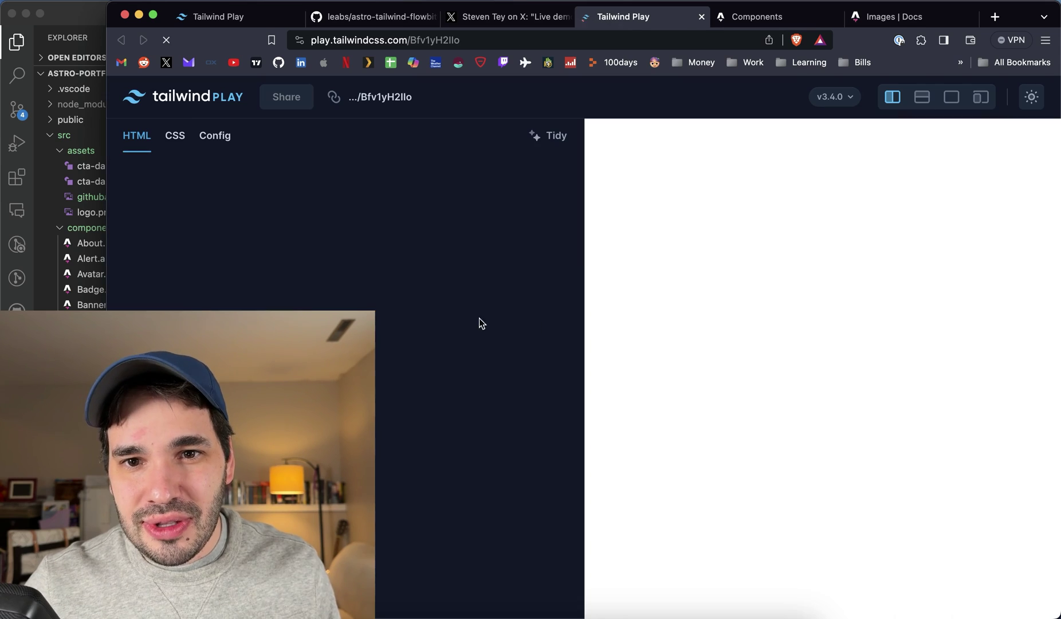
{"action": "scroll", "coordinate": [391, 306], "scroll_direction": "down", "scroll_amount": 10}
{"action": "scroll", "coordinate": [392, 306], "scroll_direction": "down", "scroll_amount": 5}
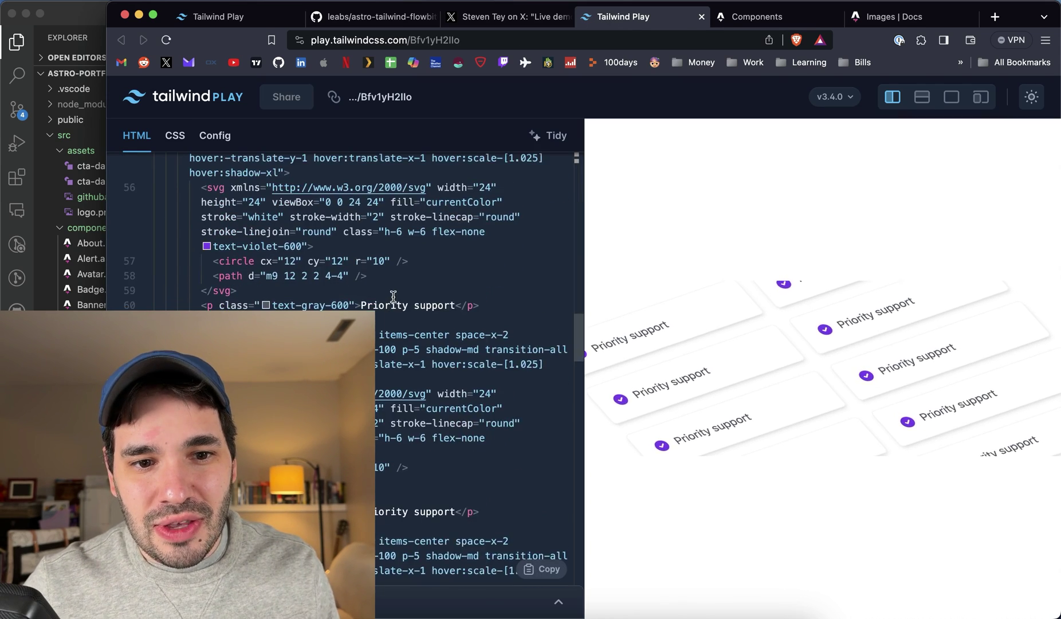
{"action": "scroll", "coordinate": [392, 306], "scroll_direction": "down", "scroll_amount": 4}
{"action": "scroll", "coordinate": [391, 306], "scroll_direction": "down", "scroll_amount": 3}
{"action": "scroll", "coordinate": [392, 306], "scroll_direction": "down", "scroll_amount": 2}
{"action": "left_click", "coordinate": [757, 17]}
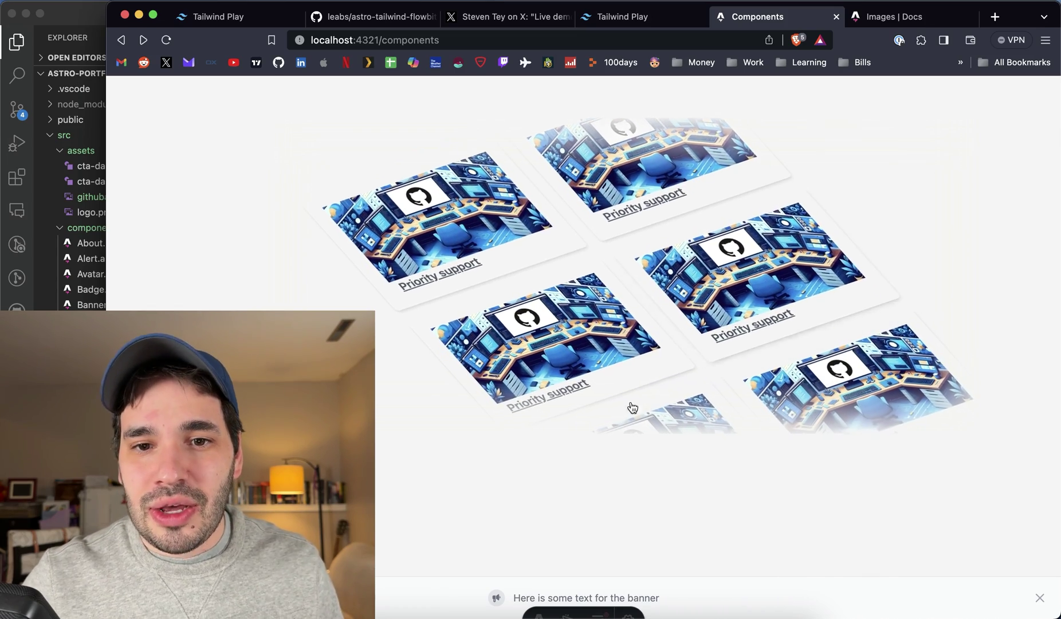
{"action": "scroll", "coordinate": [810, 270], "scroll_direction": "up", "scroll_amount": 10}
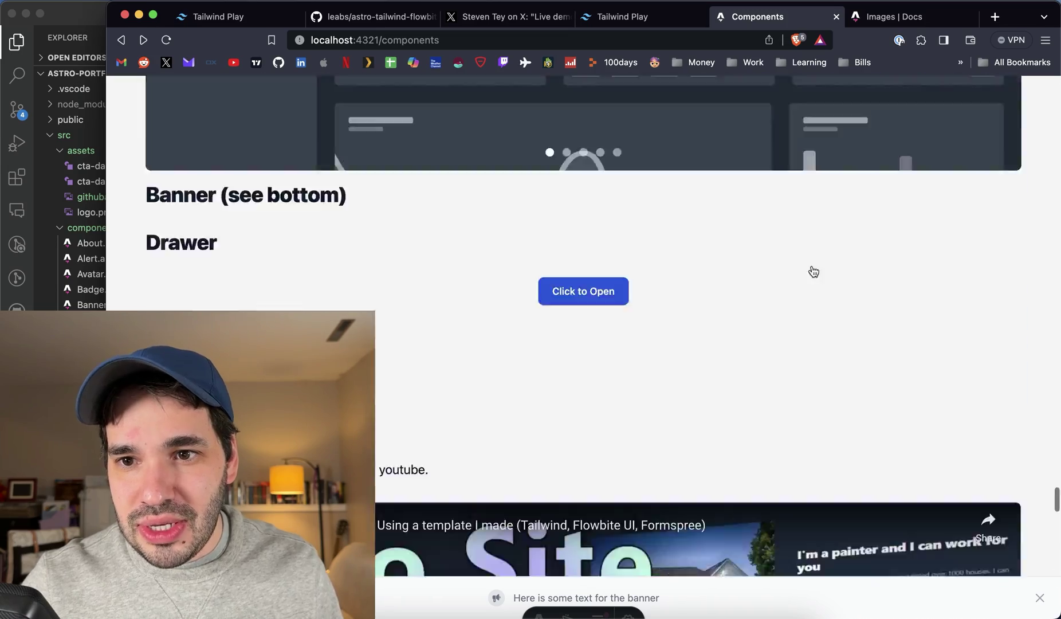
{"action": "scroll", "coordinate": [974, 170], "scroll_direction": "up", "scroll_amount": 10}
{"action": "scroll", "coordinate": [974, 170], "scroll_direction": "up", "scroll_amount": 2}
{"action": "left_click", "coordinate": [1003, 110]}
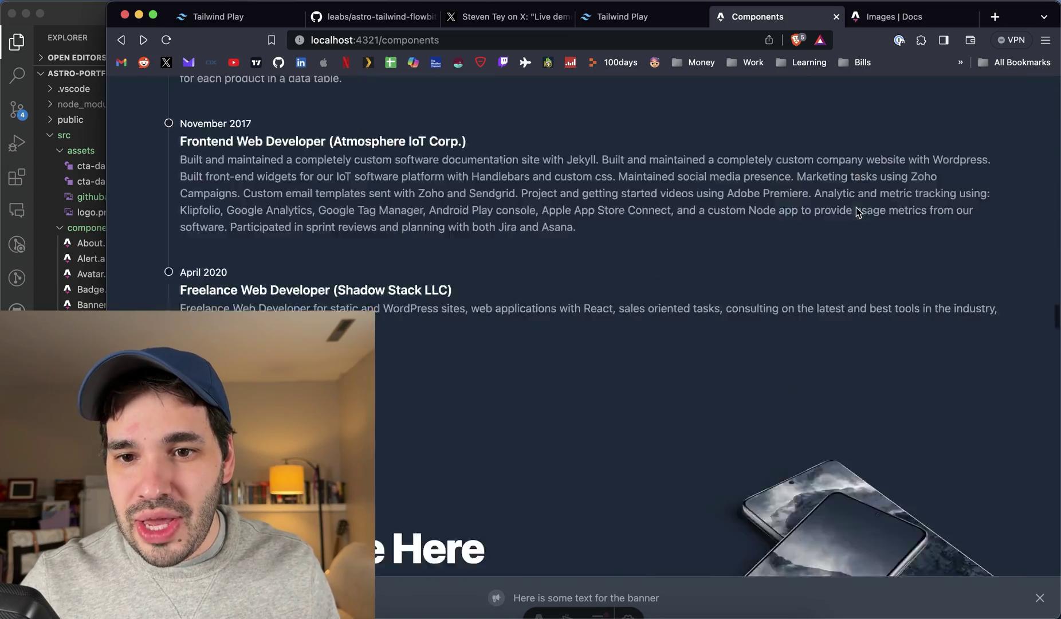
{"action": "scroll", "coordinate": [857, 208], "scroll_direction": "down", "scroll_amount": 20}
{"action": "scroll", "coordinate": [856, 207], "scroll_direction": "up", "scroll_amount": 5}
{"action": "scroll", "coordinate": [845, 217], "scroll_direction": "down", "scroll_amount": 2}
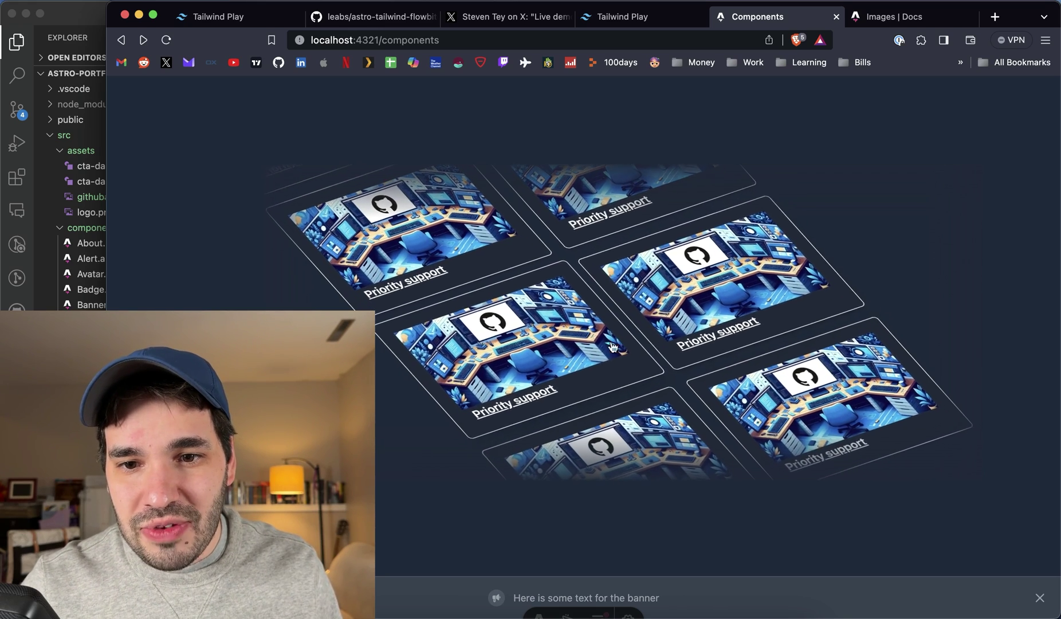
{"action": "left_click", "coordinate": [688, 326]}
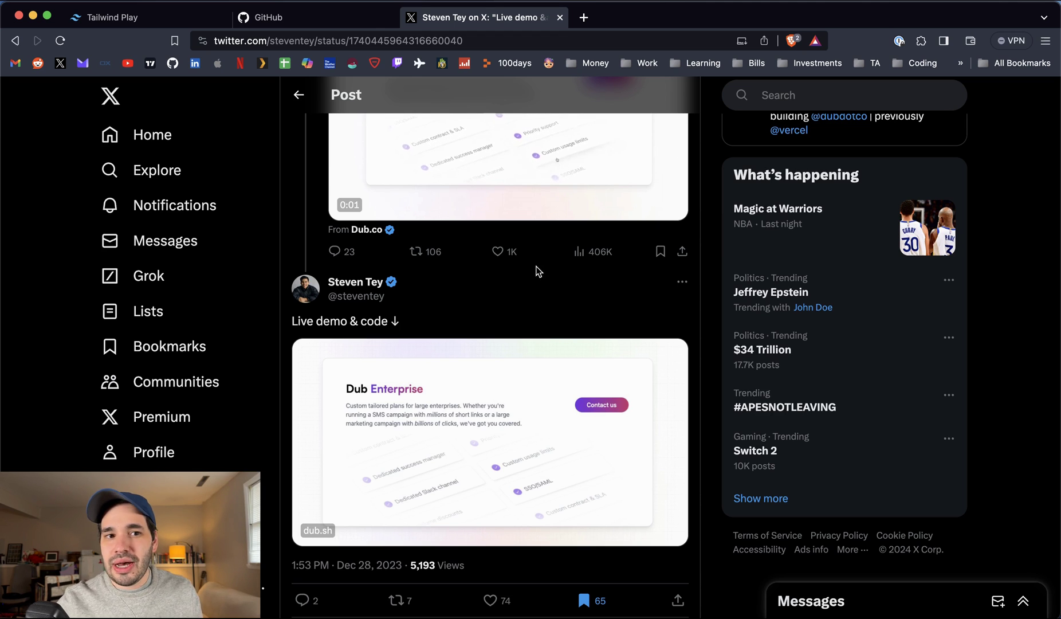
Step: View the Tailwind Play carousel code, then the astro-tailwind-flowbite-template GitHub repository
{"action": "left_click", "coordinate": [111, 17]}
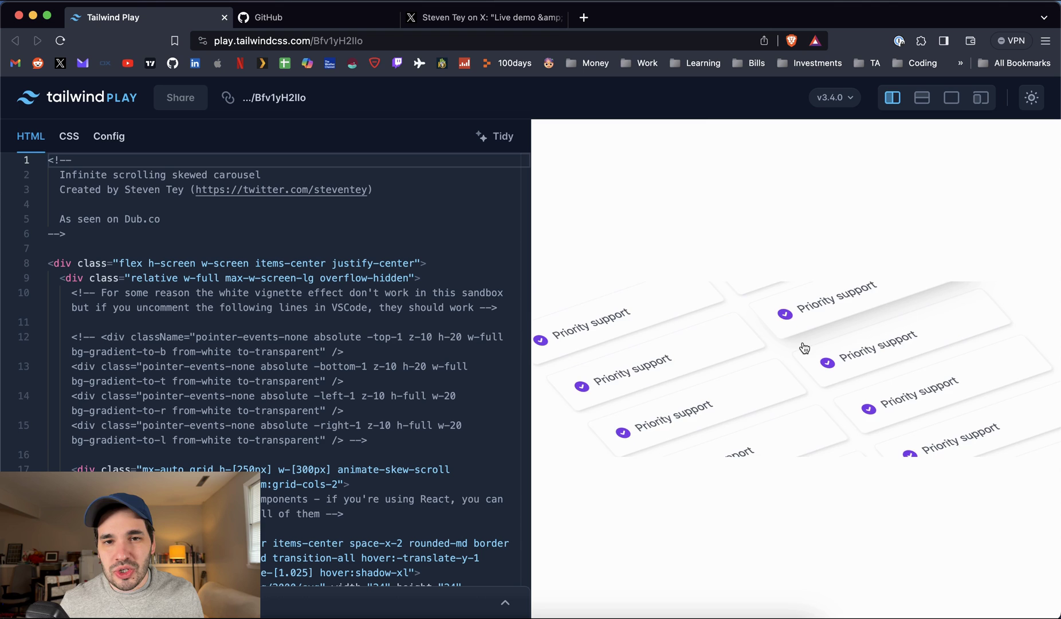
{"action": "key", "text": "ctrl+Tab"}
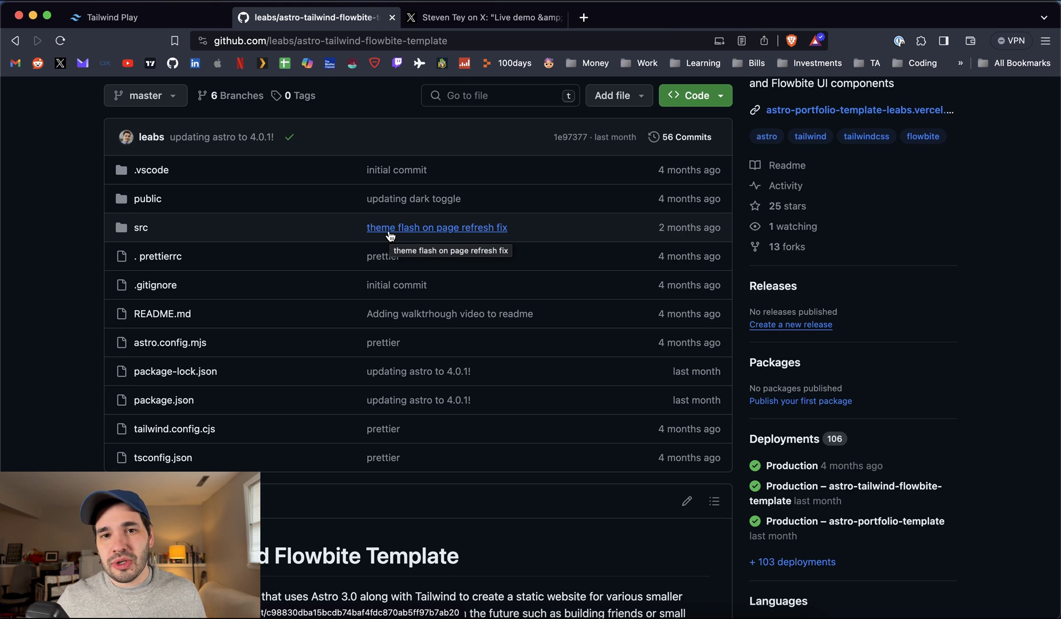
{"action": "scroll", "coordinate": [392, 236], "scroll_direction": "up", "scroll_amount": 3}
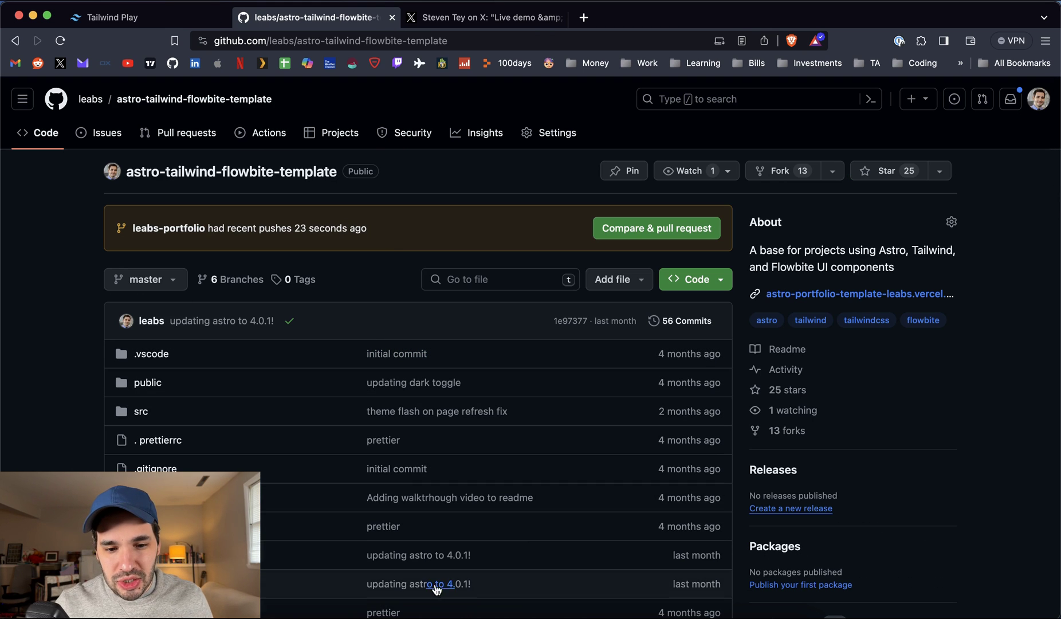
Step: Run npm run dev and view localhost:4321 in dark theme
{"action": "mouse_move", "coordinate": [381, 616]}
{"action": "left_click", "coordinate": [381, 609]}
{"action": "double_click", "coordinate": [644, 317]}
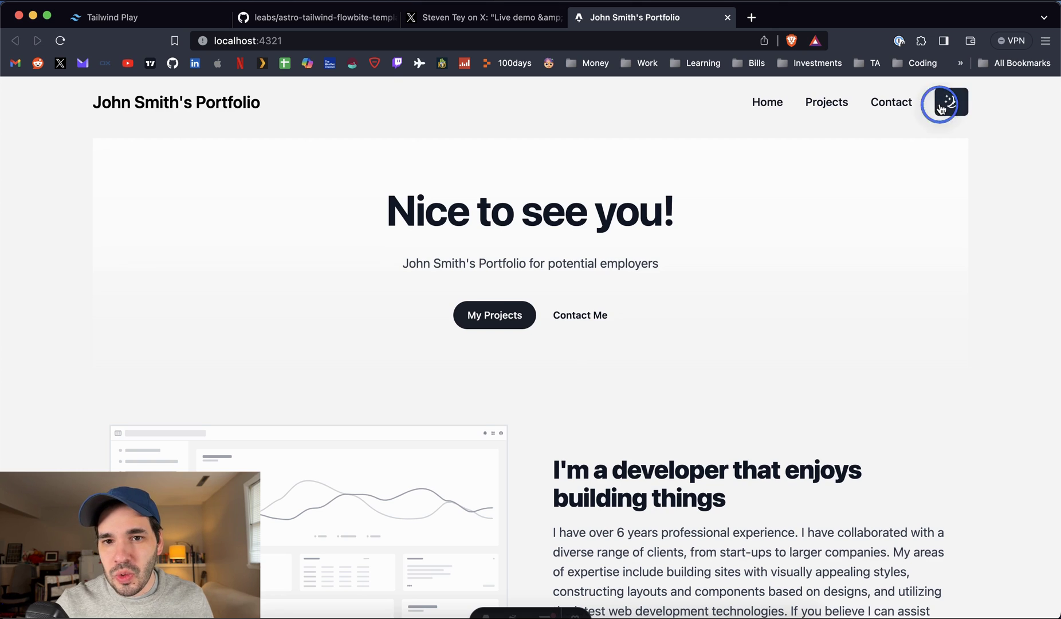
{"action": "left_click", "coordinate": [945, 103]}
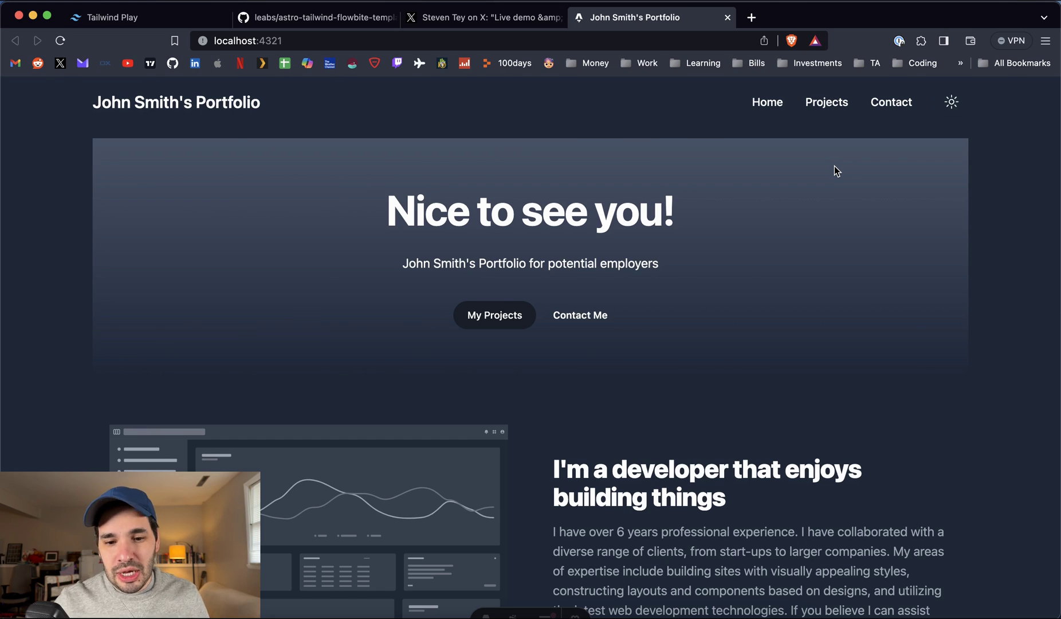
{"action": "key", "text": "super+Tab"}
{"action": "scroll", "coordinate": [120, 377], "scroll_direction": "up", "scroll_amount": 5}
{"action": "scroll", "coordinate": [121, 372], "scroll_direction": "up", "scroll_amount": 3}
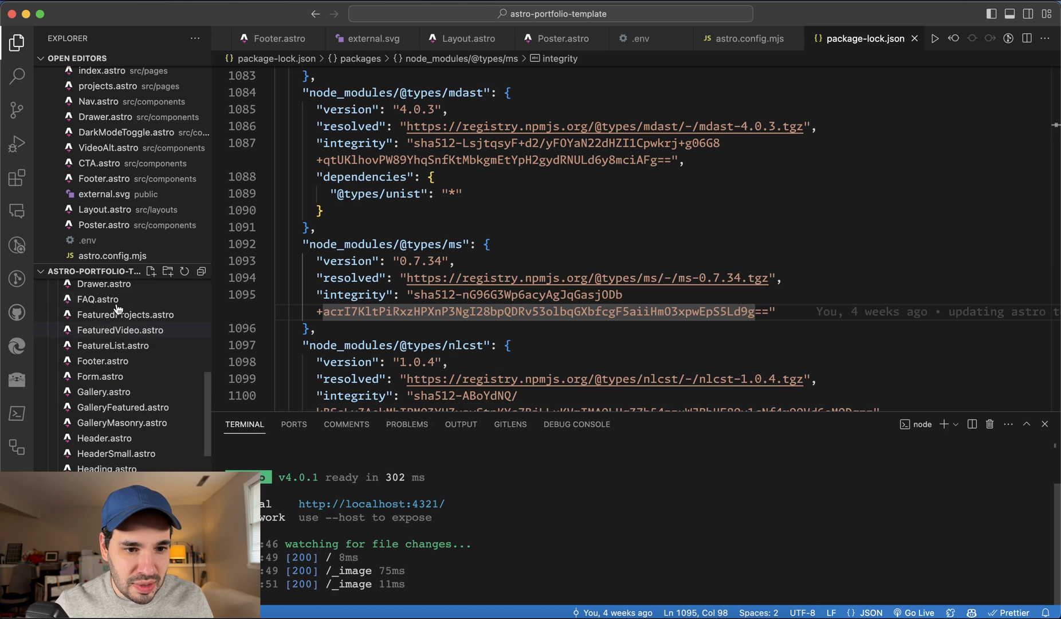
Step: Create src/components/CustomImageScroll.astro with --- fences and the pasted Tailwind Play markup
{"action": "right_click", "coordinate": [122, 167]}
{"action": "left_click", "coordinate": [124, 173]}
{"action": "type", "text": "CustomImageScroll.astro"}
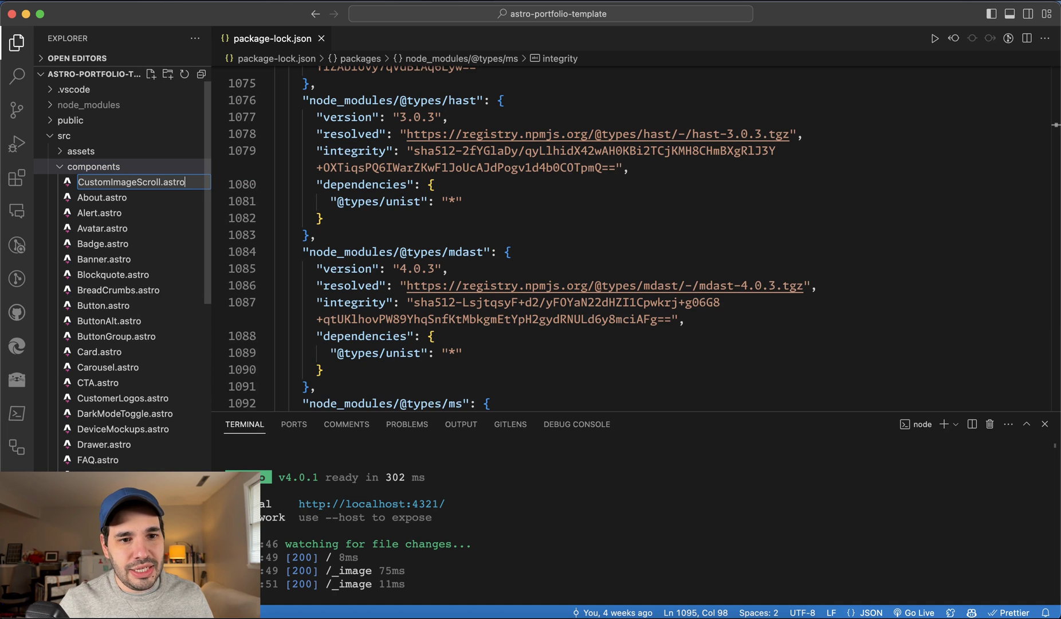
{"action": "key", "text": "Return"}
{"action": "type", "text": "---"}
{"action": "key", "text": "Return"}
{"action": "key", "text": "Return"}
{"action": "type", "text": "--"}
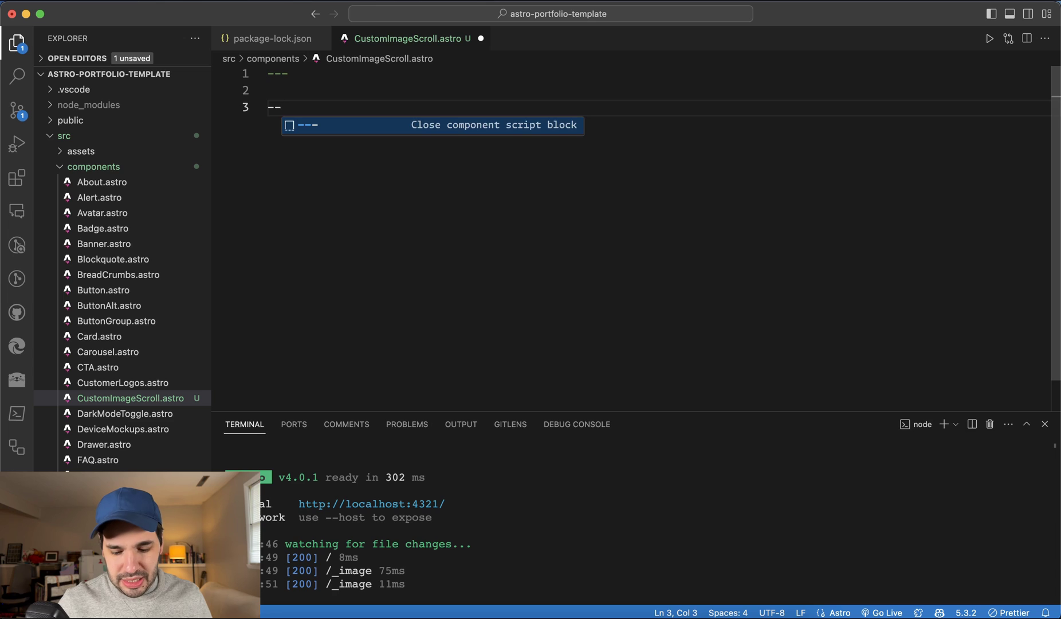
{"action": "key", "text": "super+v"}
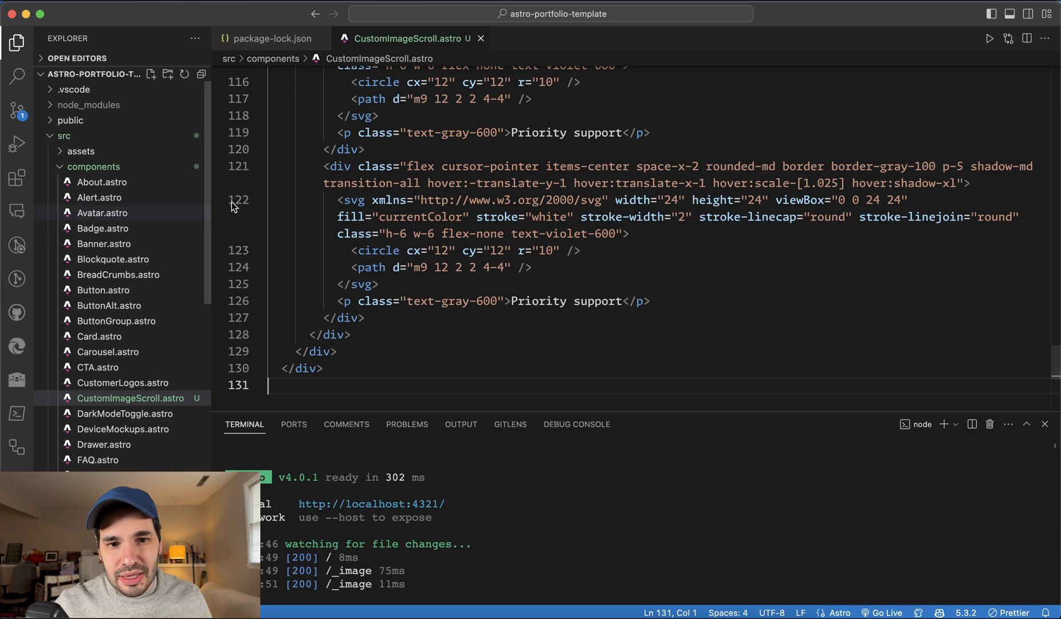
{"action": "scroll", "coordinate": [233, 205], "scroll_direction": "up", "scroll_amount": 15}
{"action": "scroll", "coordinate": [335, 206], "scroll_direction": "up", "scroll_amount": 10}
{"action": "scroll", "coordinate": [346, 214], "scroll_direction": "up", "scroll_amount": 3}
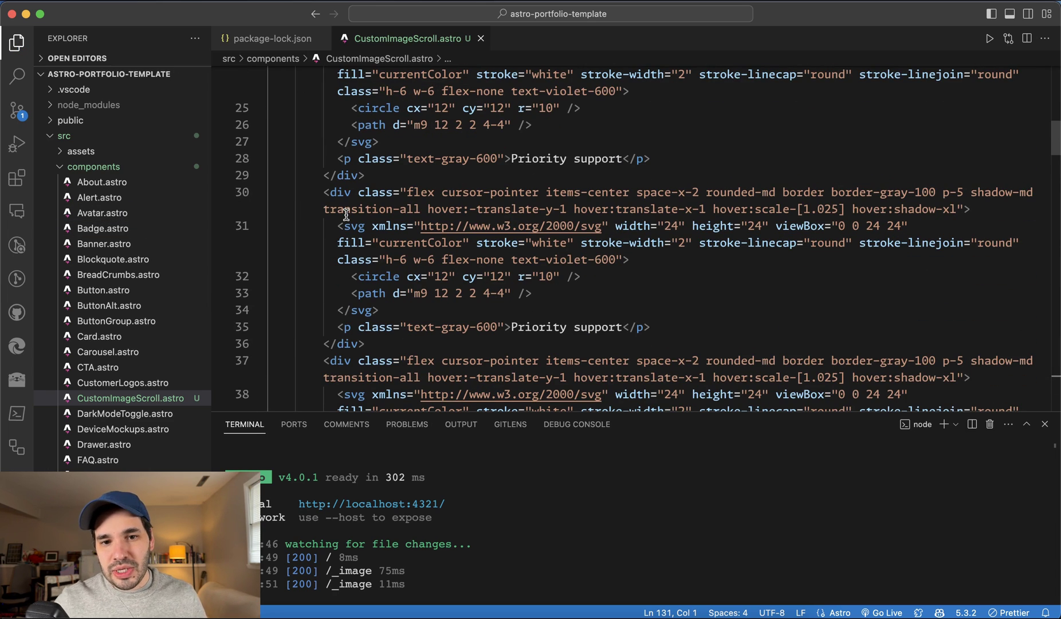
{"action": "scroll", "coordinate": [346, 214], "scroll_direction": "up", "scroll_amount": 2}
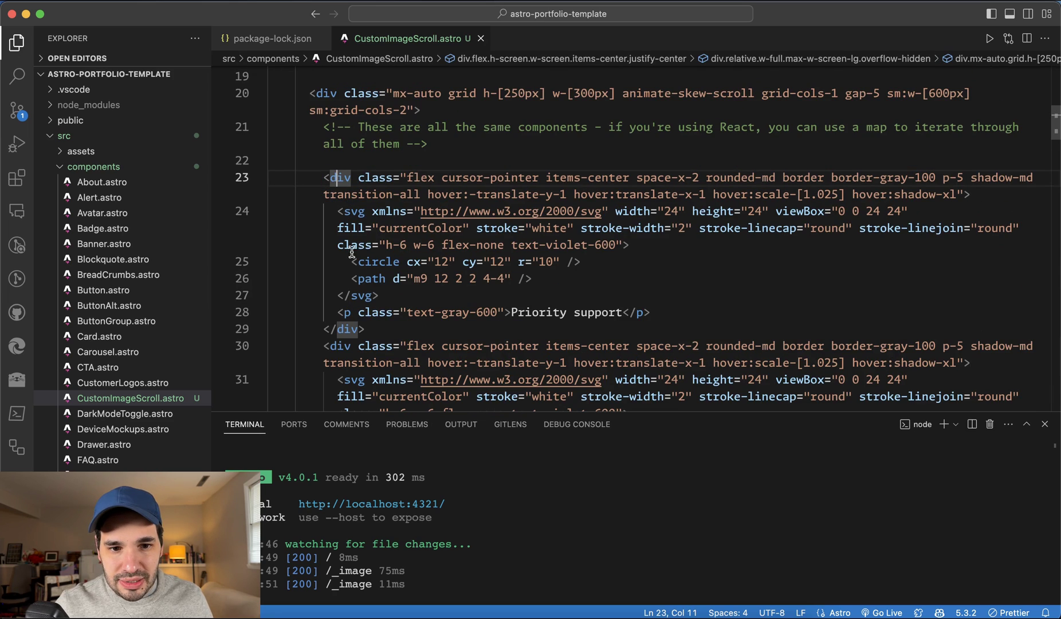
{"action": "key", "text": "super+z"}
{"action": "key", "text": "super+z"}
{"action": "key", "text": "super+z"}
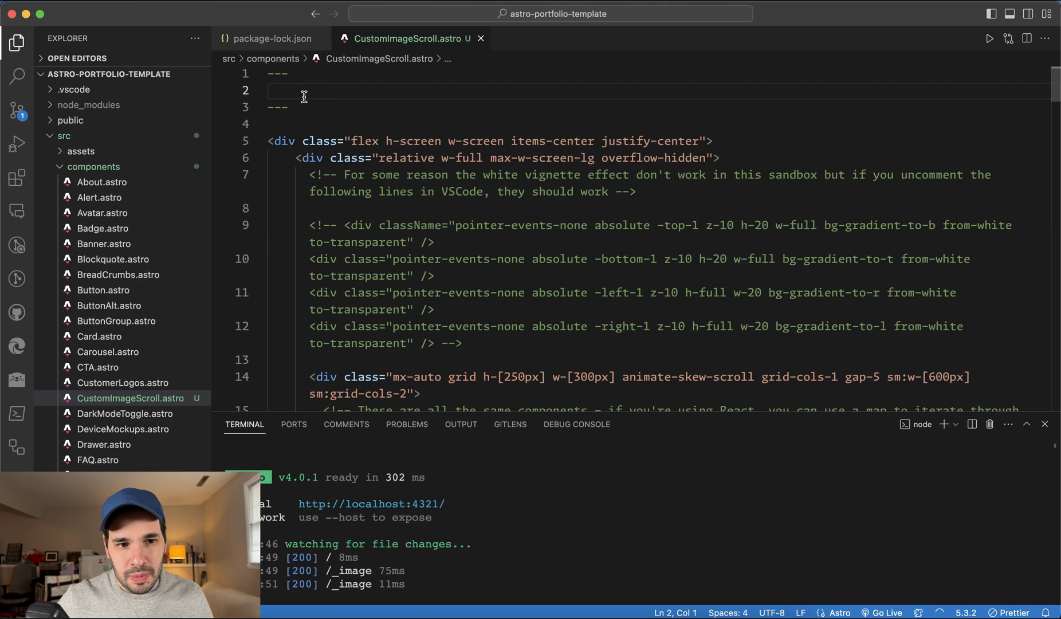
{"action": "scroll", "coordinate": [165, 307], "scroll_direction": "down", "scroll_amount": 2}
{"action": "scroll", "coordinate": [157, 319], "scroll_direction": "down", "scroll_amount": 10}
{"action": "scroll", "coordinate": [160, 327], "scroll_direction": "down", "scroll_amount": 1}
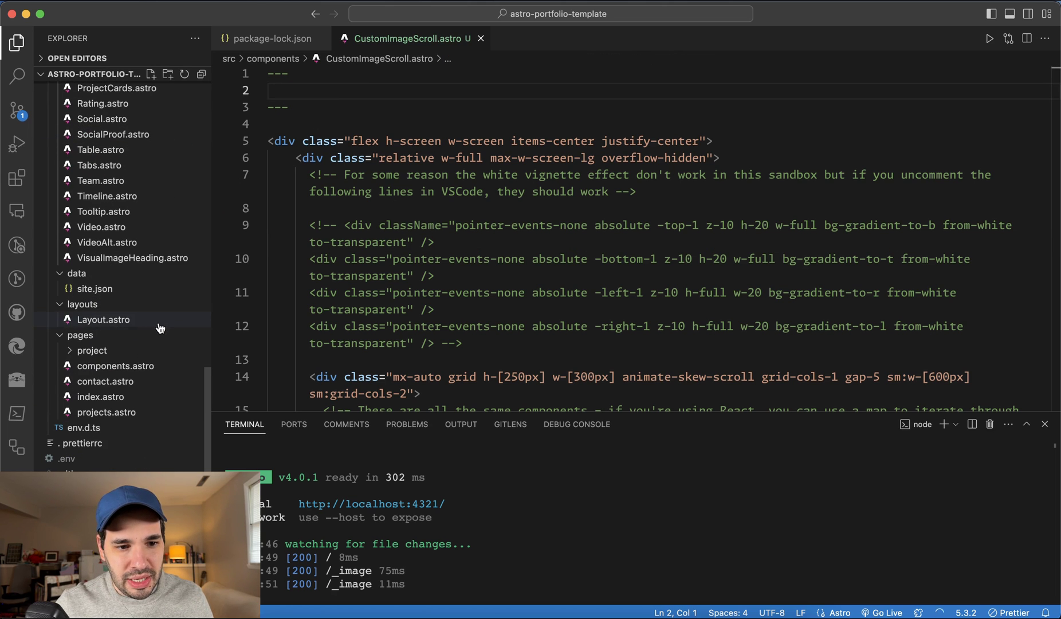
Step: Add a 'Custom Image Scroll' heading with <CustomImageScroll /> to components.astro, save, and reload the page
{"action": "left_click", "coordinate": [140, 365]}
{"action": "scroll", "coordinate": [410, 274], "scroll_direction": "up", "scroll_amount": 5}
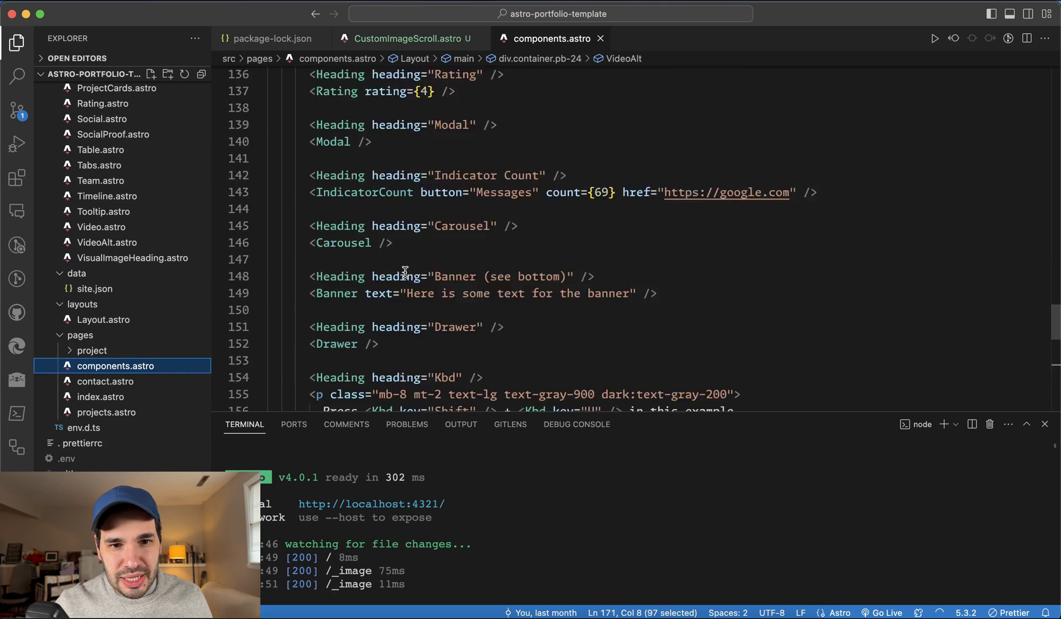
{"action": "scroll", "coordinate": [389, 290], "scroll_direction": "up", "scroll_amount": 20}
{"action": "double_click", "coordinate": [380, 322]}
{"action": "key", "text": "super+z"}
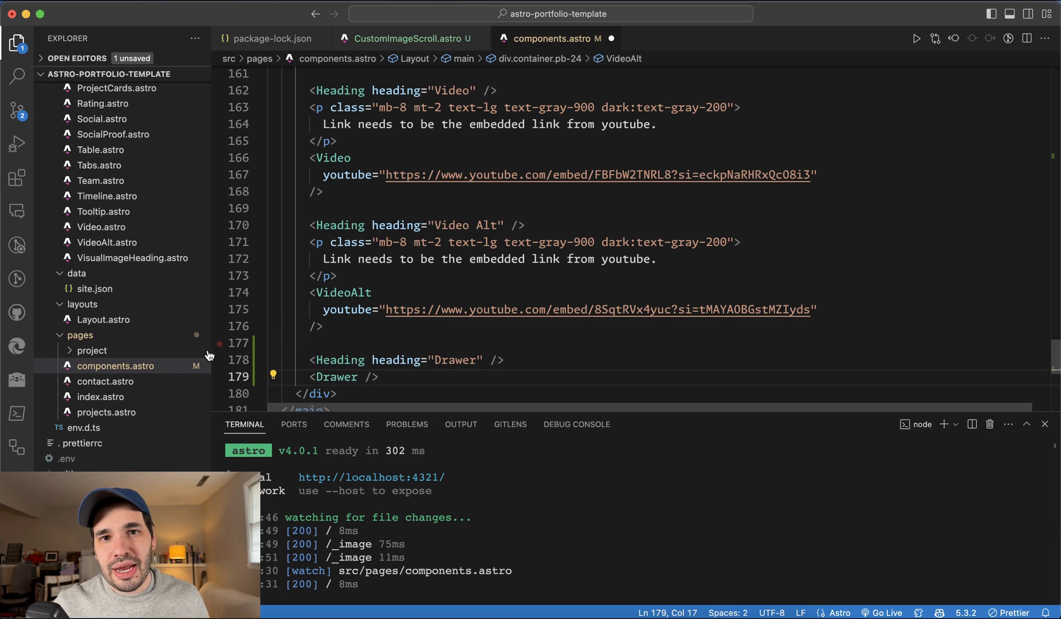
{"action": "scroll", "coordinate": [462, 334], "scroll_direction": "down", "scroll_amount": 1}
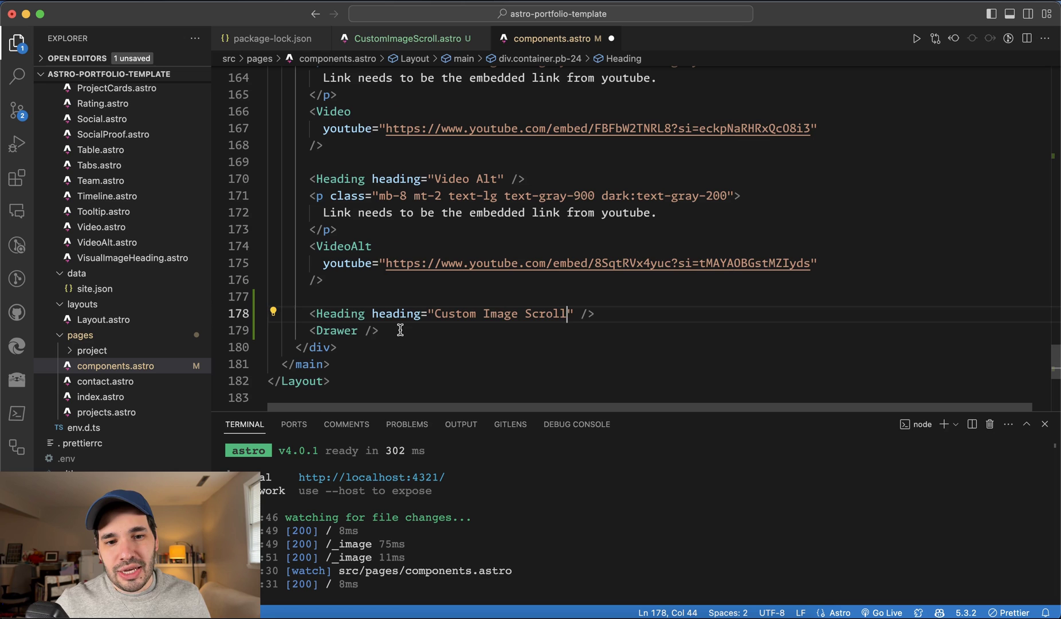
{"action": "left_click", "coordinate": [355, 330]}
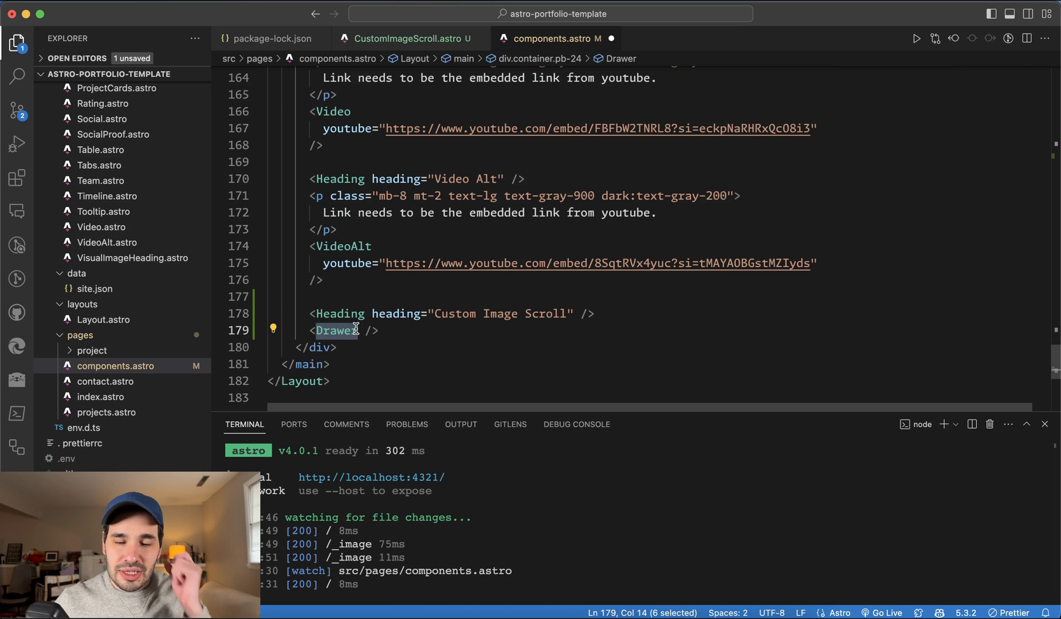
{"action": "type", "text": "Cu"}
{"action": "key", "text": "Return"}
{"action": "key", "text": "cmd+s"}
{"action": "left_click", "coordinate": [415, 363]}
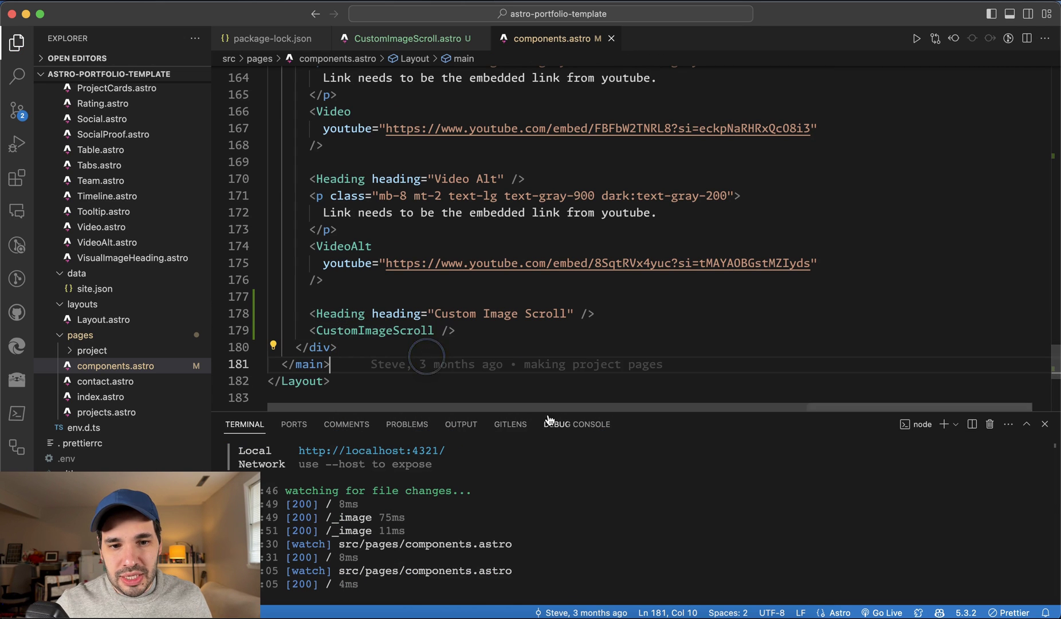
{"action": "key", "text": "super+Tab"}
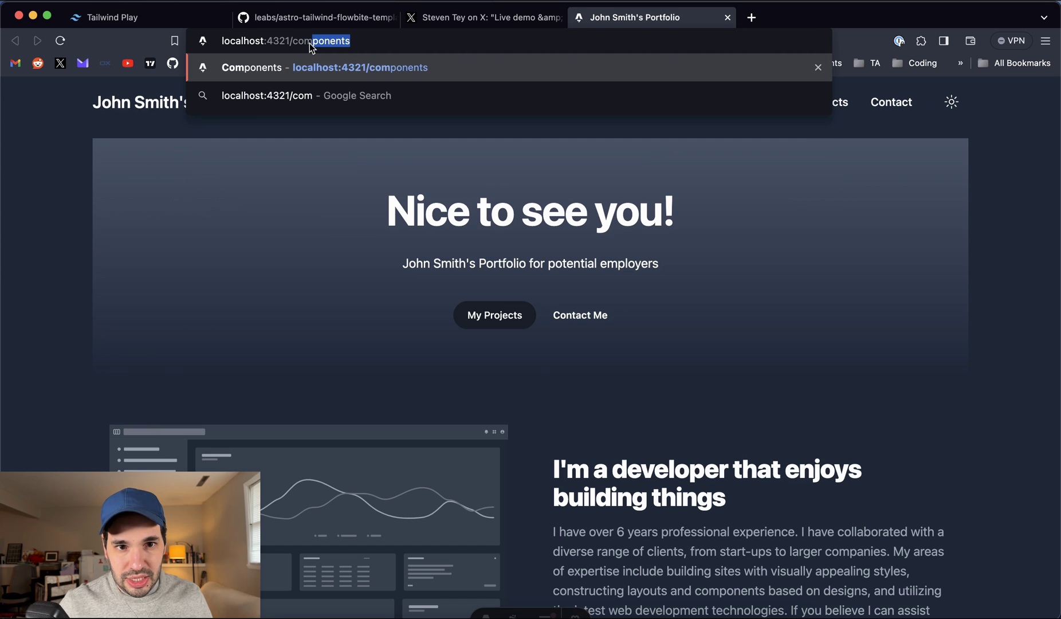
{"action": "key", "text": "Return"}
{"action": "scroll", "coordinate": [461, 231], "scroll_direction": "down", "scroll_amount": 10}
{"action": "scroll", "coordinate": [461, 231], "scroll_direction": "down", "scroll_amount": 10}
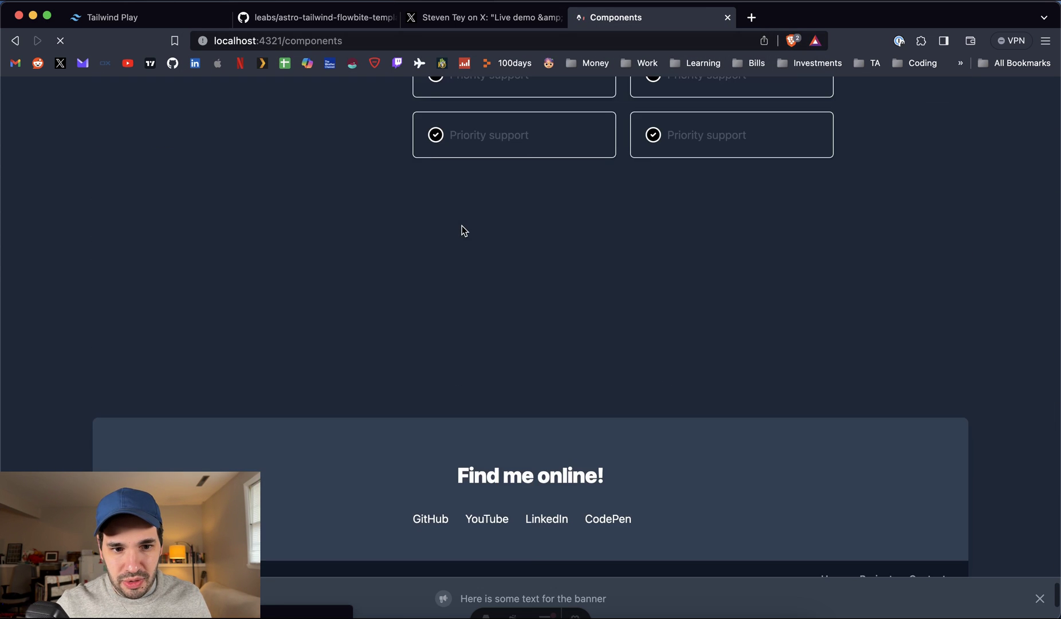
{"action": "scroll", "coordinate": [462, 230], "scroll_direction": "up", "scroll_amount": 1}
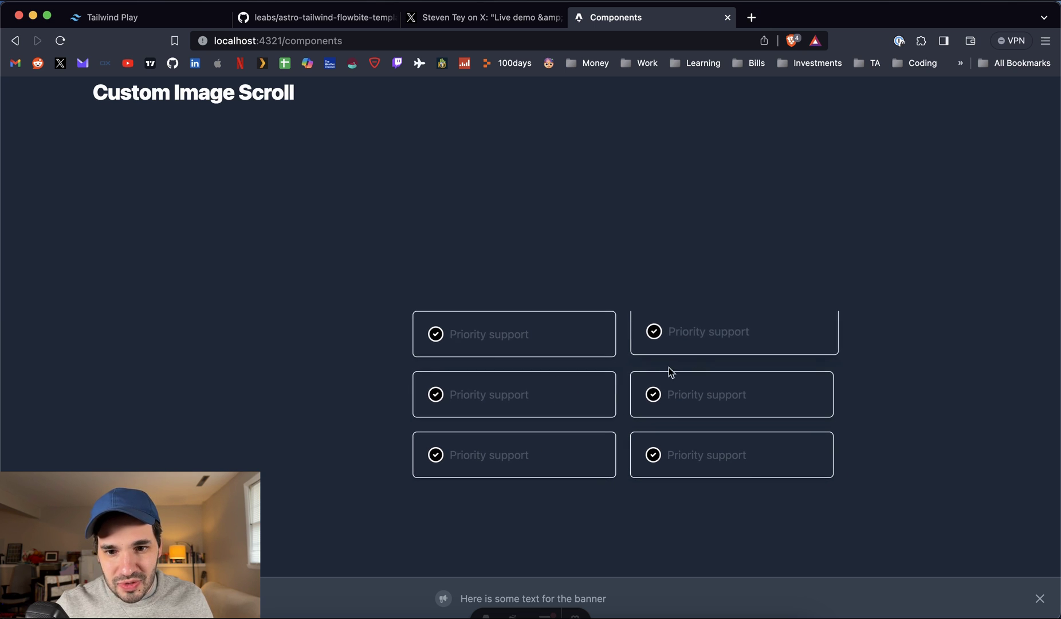
Step: Copy the skew-scroll animation block from Tailwind Play's config
{"action": "left_click", "coordinate": [425, 21]}
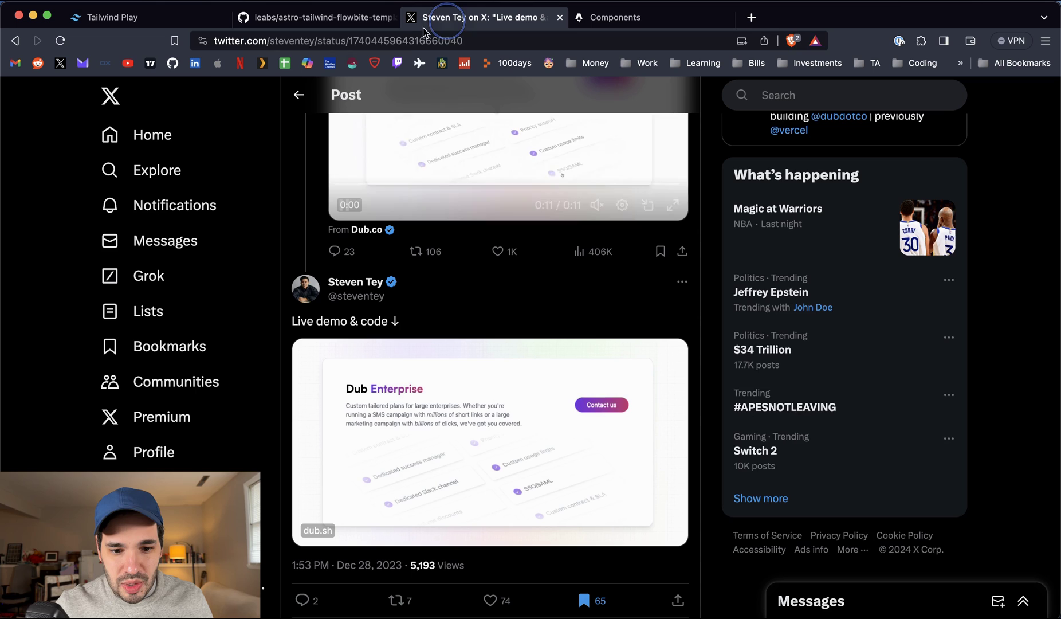
{"action": "left_click", "coordinate": [175, 24]}
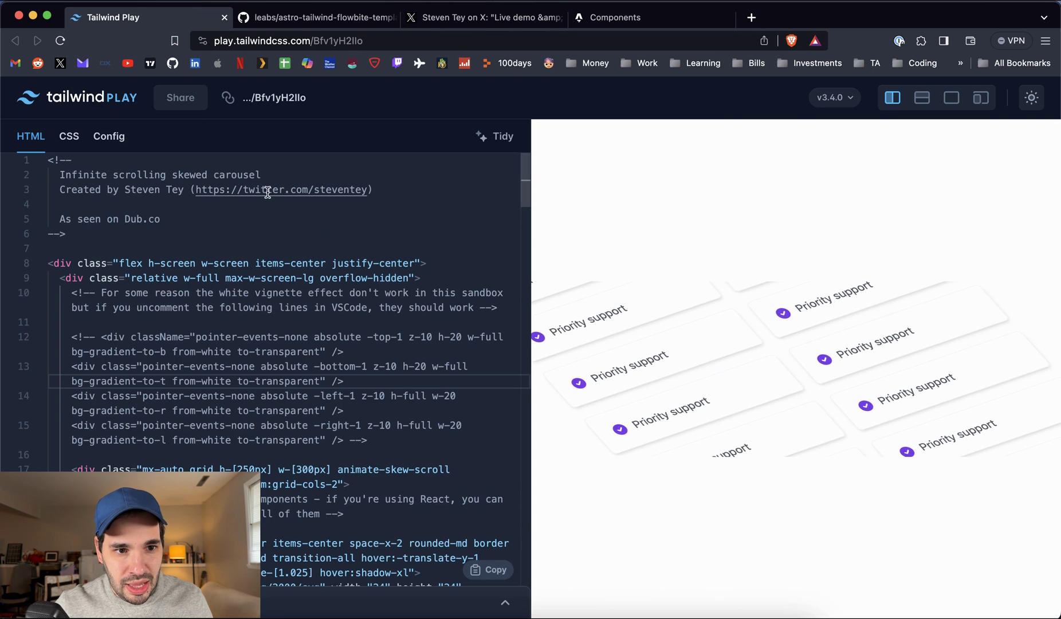
{"action": "left_click", "coordinate": [75, 141]}
{"action": "left_click", "coordinate": [125, 237]}
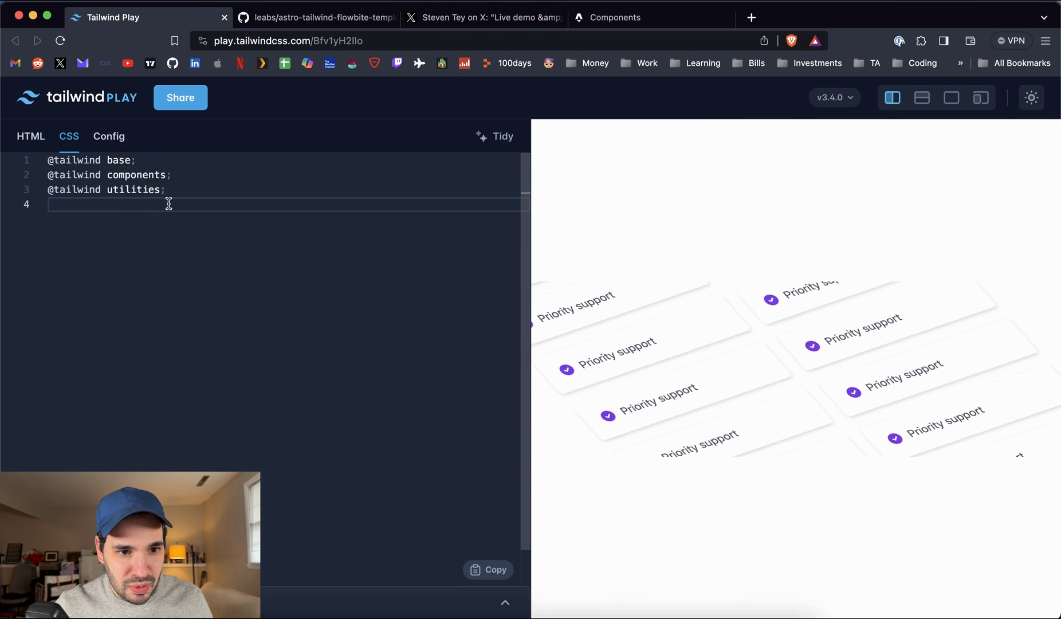
{"action": "left_click_drag", "start_coordinate": [169, 202], "coordinate": [65, 159]}
{"action": "left_click", "coordinate": [105, 136]}
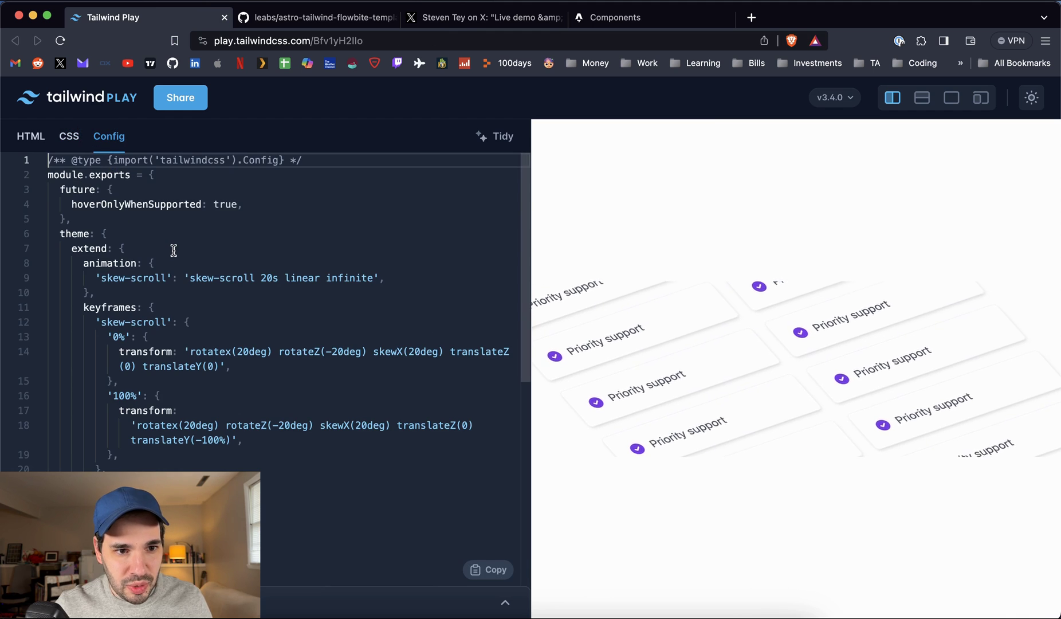
{"action": "scroll", "coordinate": [172, 252], "scroll_direction": "down", "scroll_amount": 1}
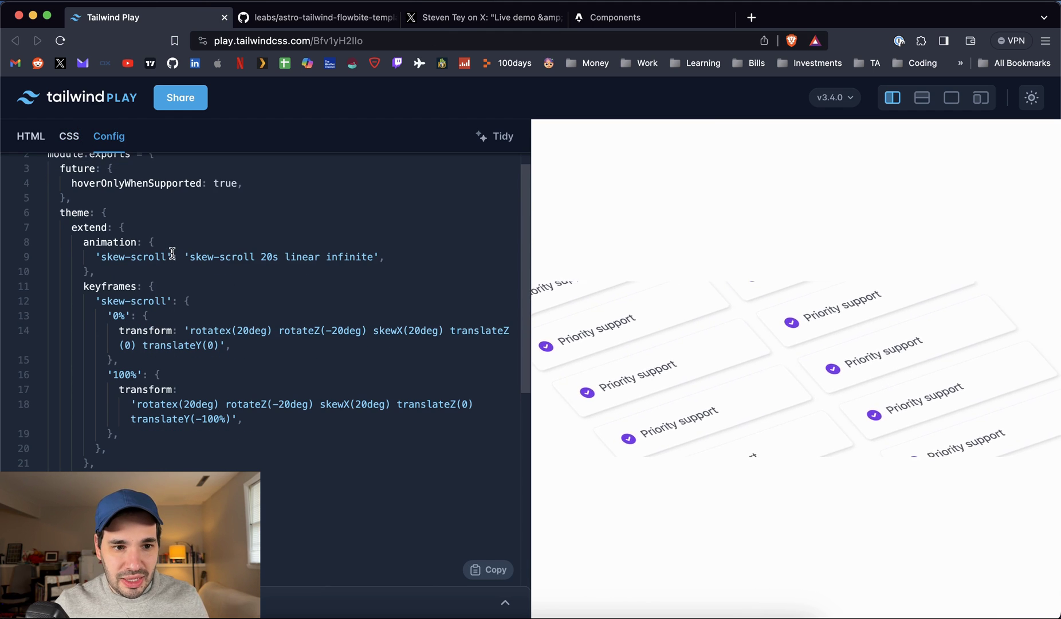
{"action": "double_click", "coordinate": [134, 257]}
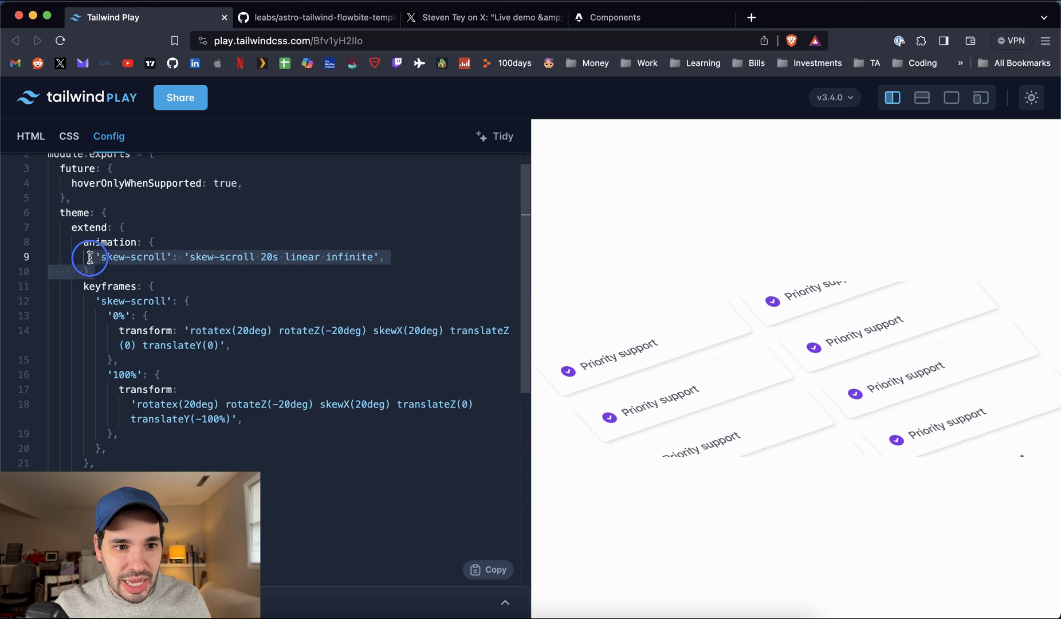
{"action": "mouse_move", "coordinate": [120, 272]}
{"action": "left_mouse_down"}
{"action": "mouse_move", "coordinate": [83, 241]}
{"action": "mouse_move", "coordinate": [117, 228]}
{"action": "left_mouse_up"}
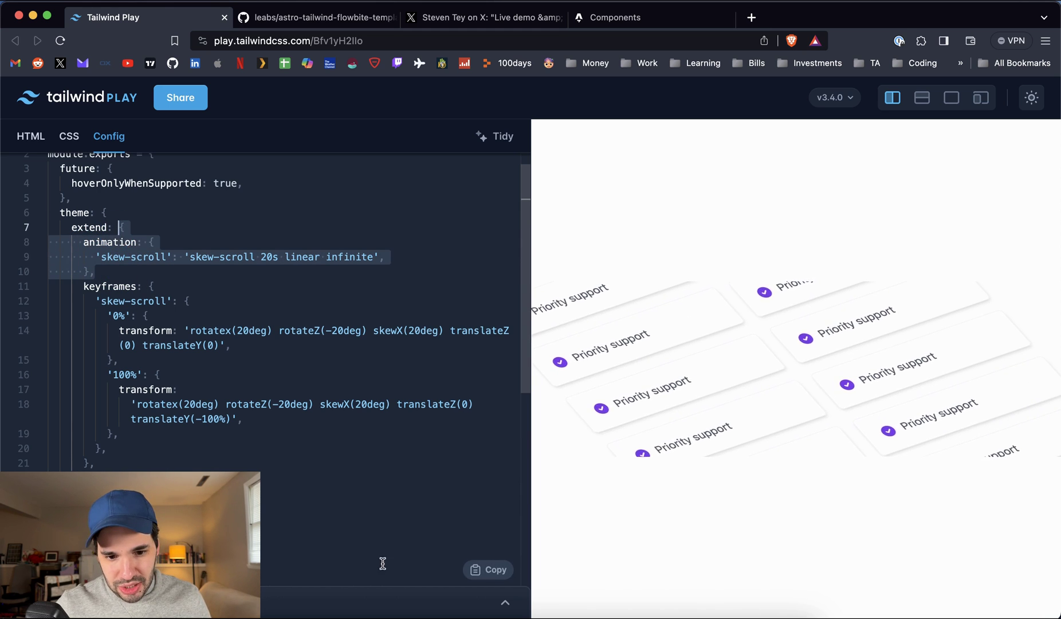
Step: Put the animation and keyframes blocks under theme.extend in tailwind.config.cjs
{"action": "left_click", "coordinate": [392, 610]}
{"action": "key", "text": "super+Tab"}
{"action": "left_click", "coordinate": [83, 286]}
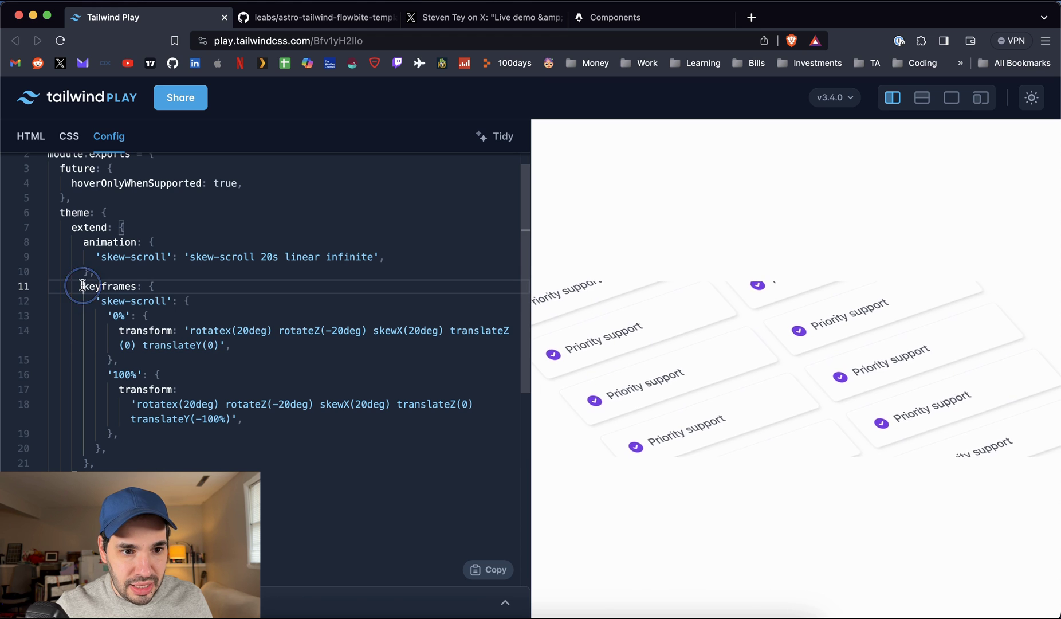
{"action": "left_click", "coordinate": [90, 273]}
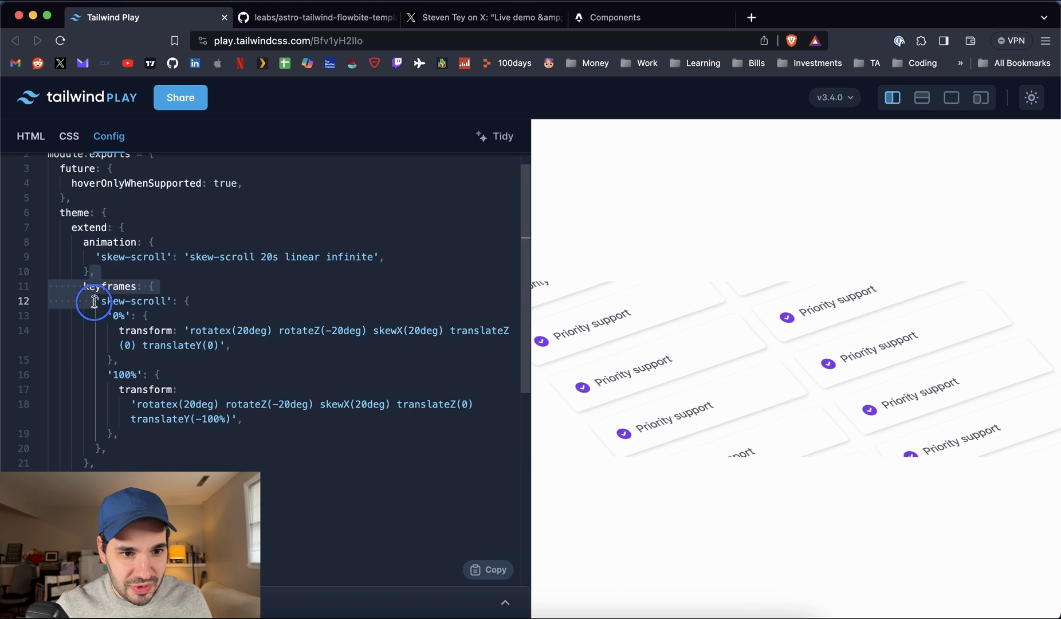
{"action": "left_click", "coordinate": [123, 229]}
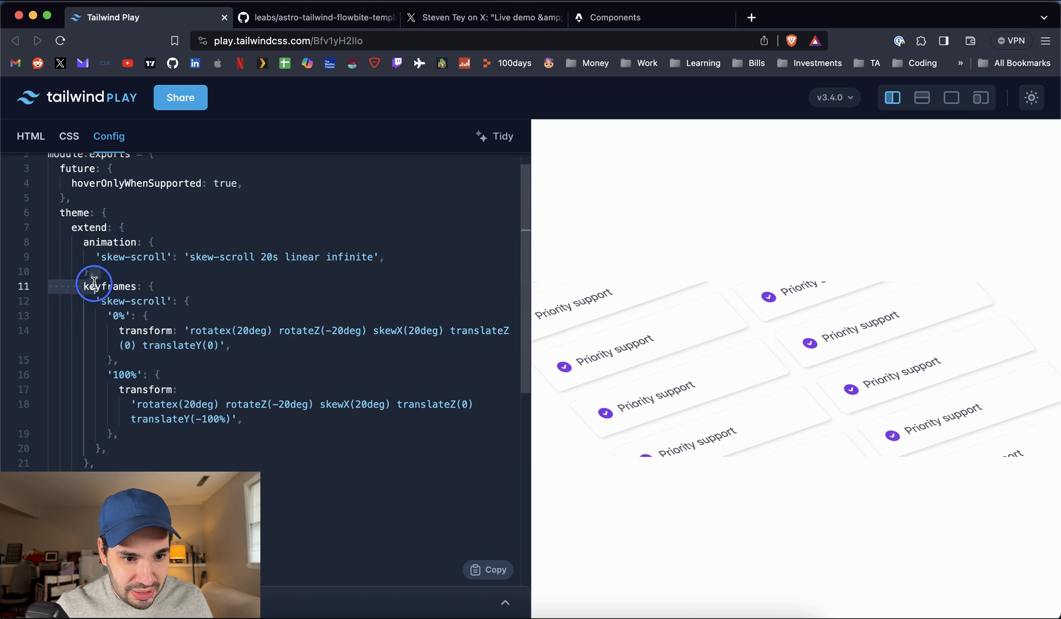
{"action": "left_click_drag", "start_coordinate": [83, 286], "coordinate": [95, 355]}
{"action": "key", "text": "super+Tab"}
{"action": "scroll", "coordinate": [331, 223], "scroll_direction": "down", "scroll_amount": 2}
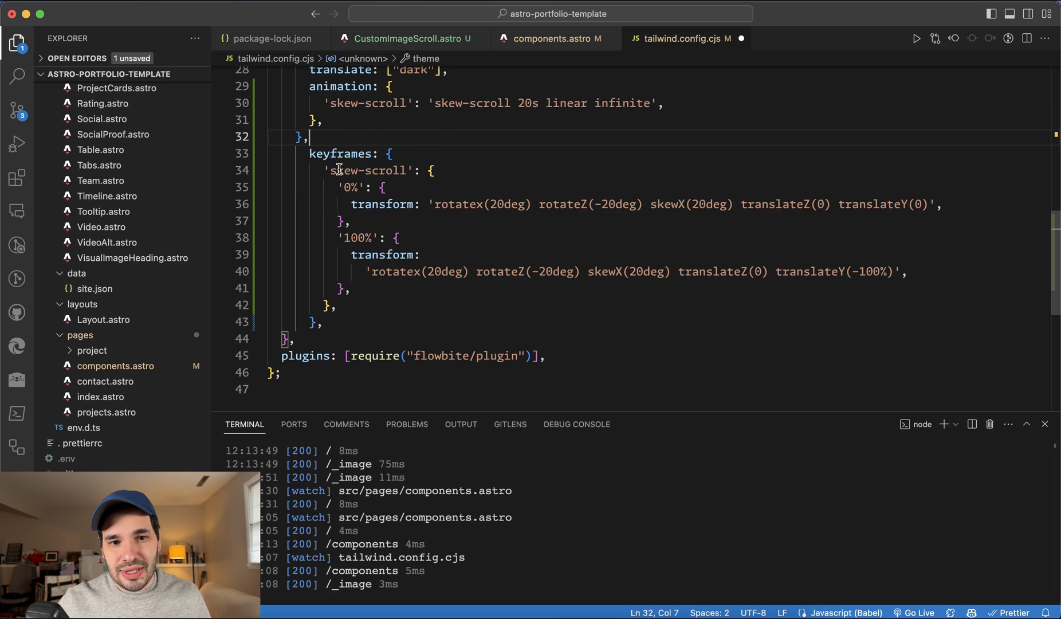
{"action": "scroll", "coordinate": [418, 288], "scroll_direction": "up", "scroll_amount": 3}
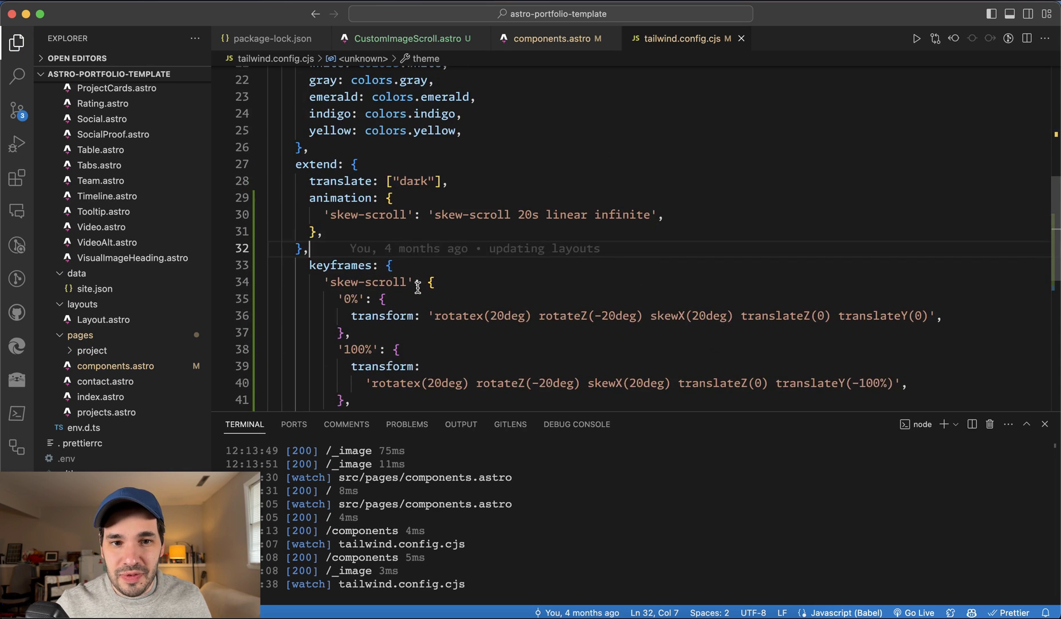
{"action": "key", "text": "super+Tab"}
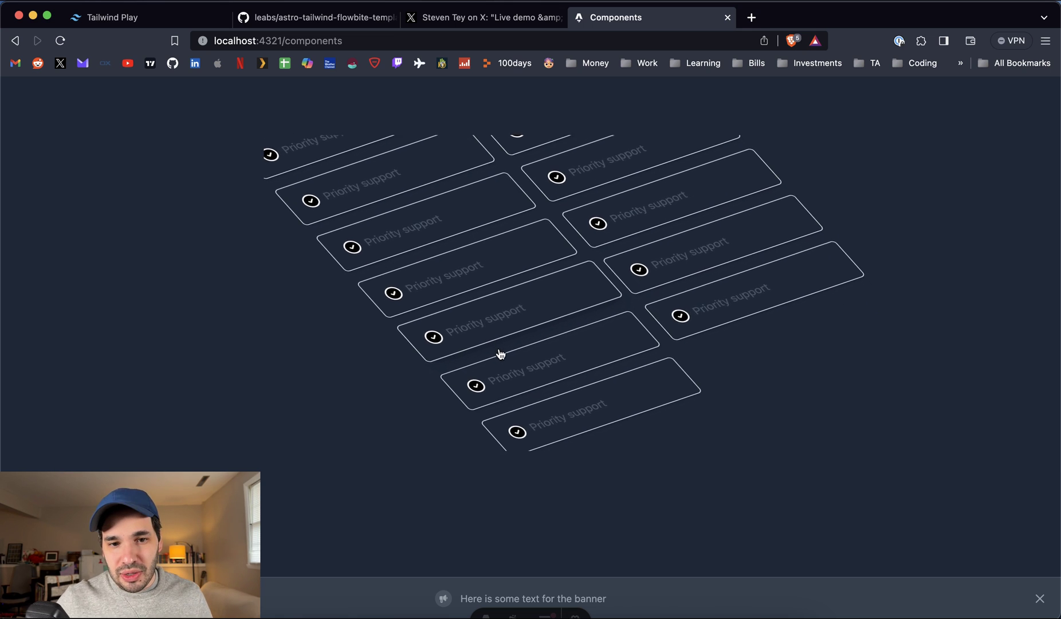
{"action": "scroll", "coordinate": [506, 332], "scroll_direction": "up", "scroll_amount": 10}
{"action": "scroll", "coordinate": [512, 326], "scroll_direction": "up", "scroll_amount": 5}
{"action": "scroll", "coordinate": [511, 324], "scroll_direction": "up", "scroll_amount": 5}
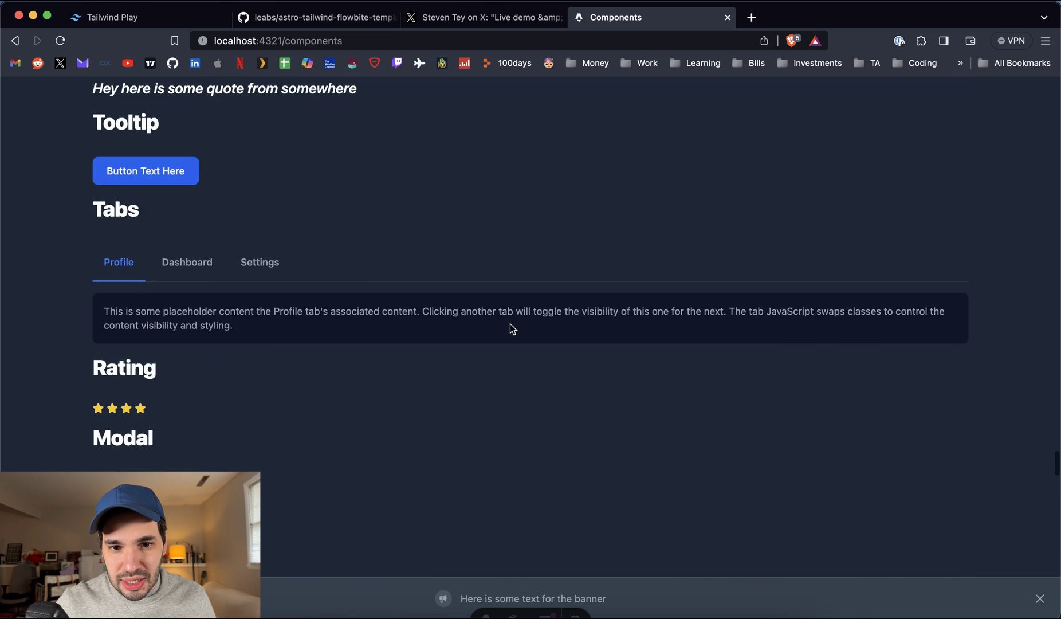
{"action": "scroll", "coordinate": [510, 326], "scroll_direction": "up", "scroll_amount": 5}
{"action": "scroll", "coordinate": [509, 326], "scroll_direction": "up", "scroll_amount": 5}
Step: Inspect the skewed cards with DevTools, then go to the top of CustomImageScroll.astro
{"action": "key", "text": "super+alt+i"}
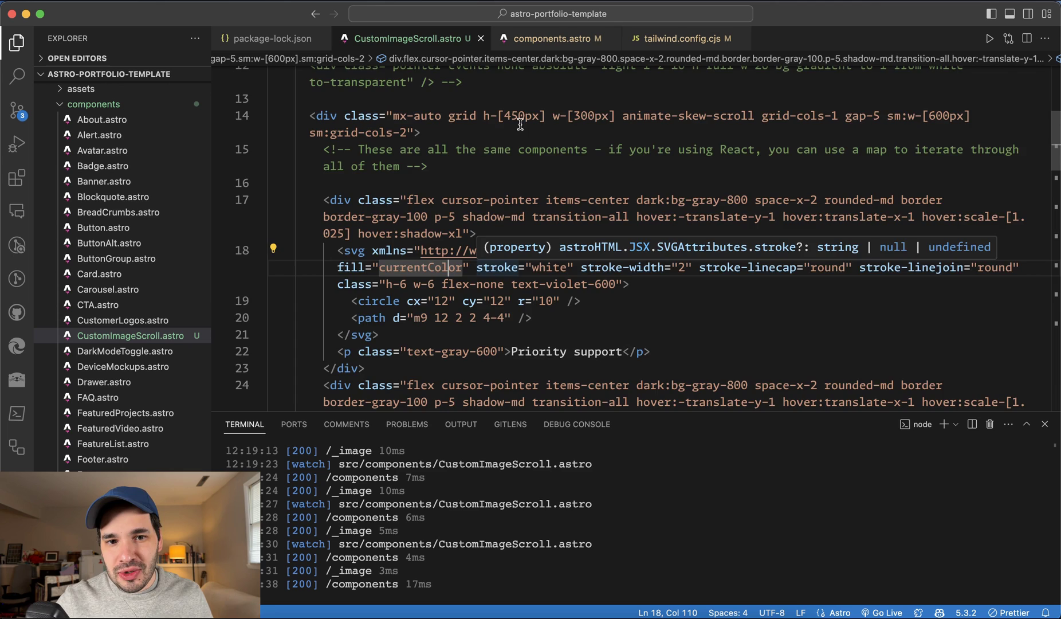
{"action": "scroll", "coordinate": [522, 133], "scroll_direction": "up", "scroll_amount": 5}
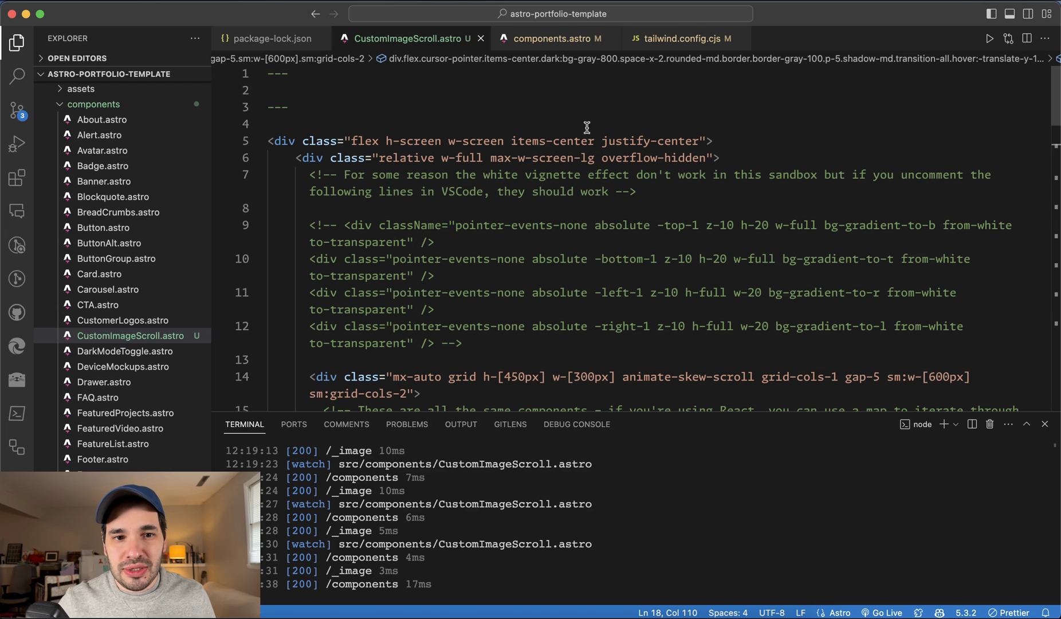
{"action": "left_click", "coordinate": [309, 82]}
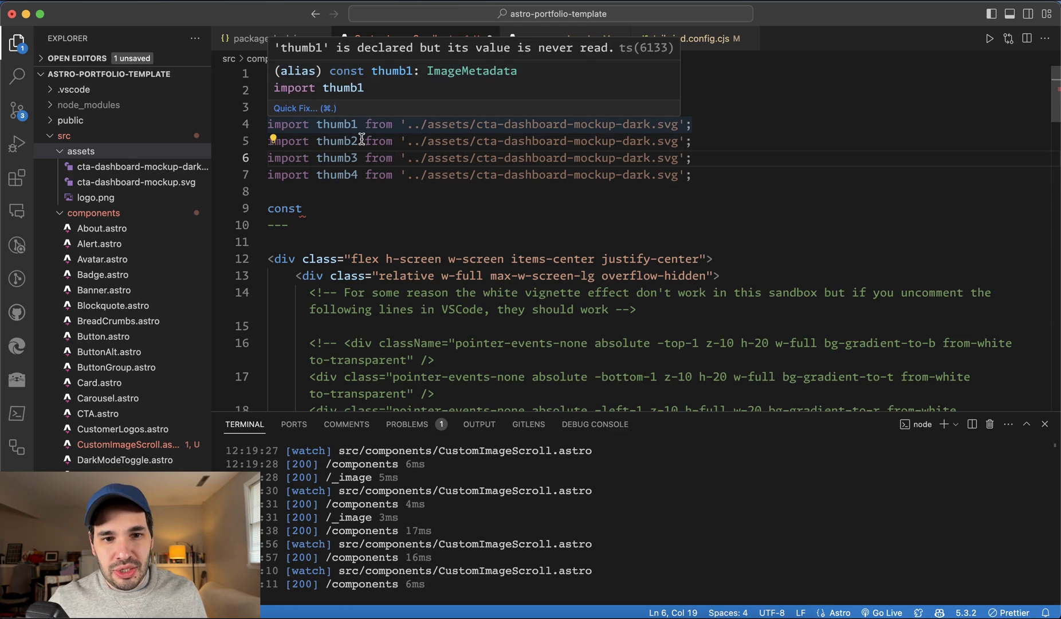
Step: Import Image from astro:assets and thumb1–thumb4 from cta-dashboard-mockup-dark.svg
{"action": "left_click", "coordinate": [402, 174]}
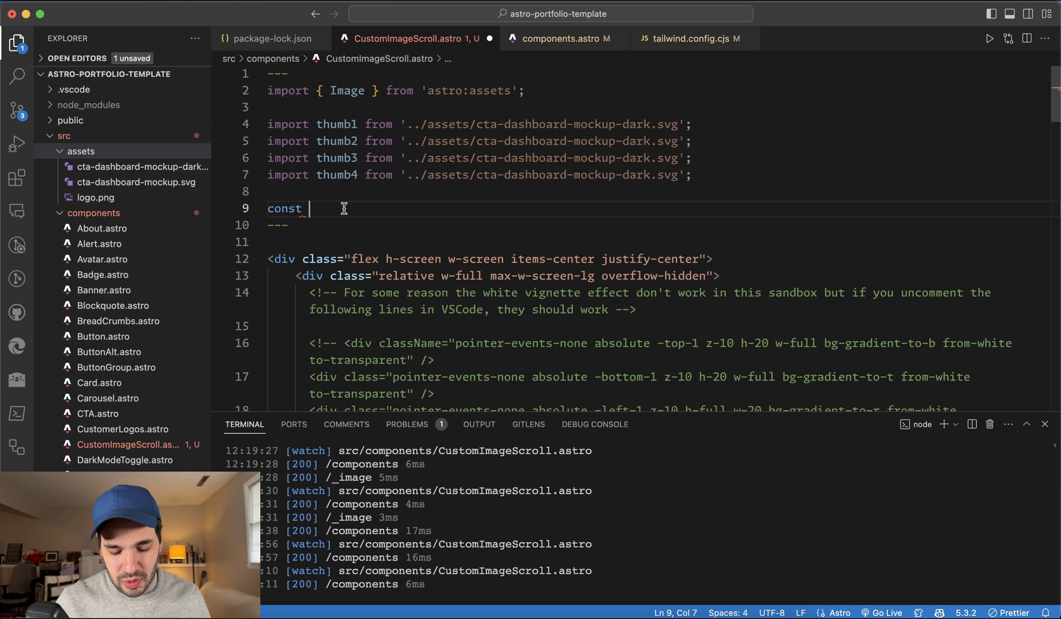
{"action": "type", "text": "cards = ["}
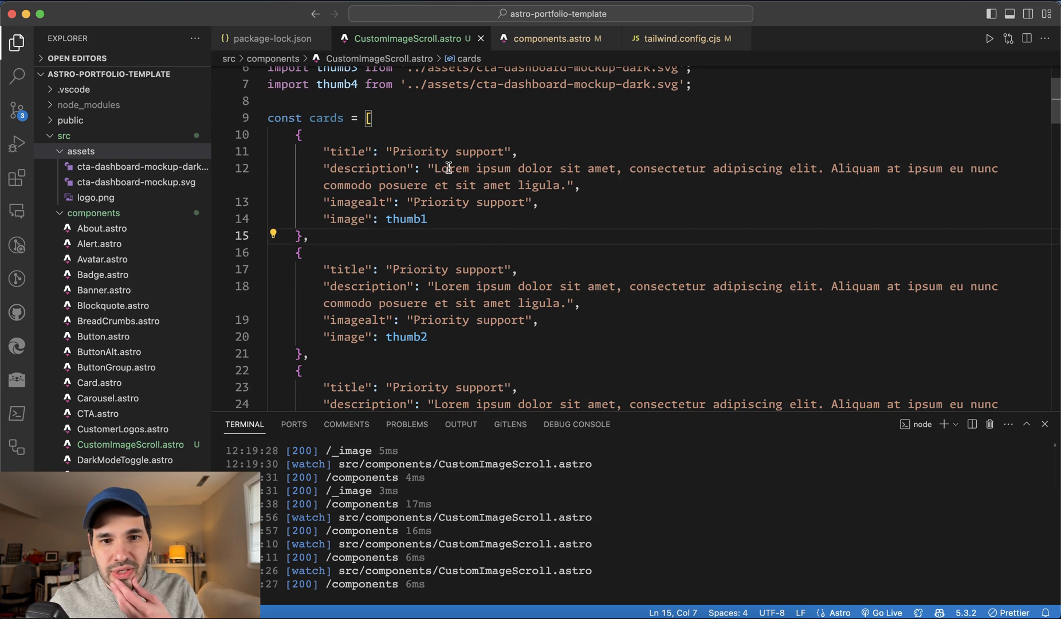
Step: Write the four-object cards array, with a comma after each thumbnail image
{"action": "left_click", "coordinate": [437, 168]}
{"action": "left_click", "coordinate": [420, 152]}
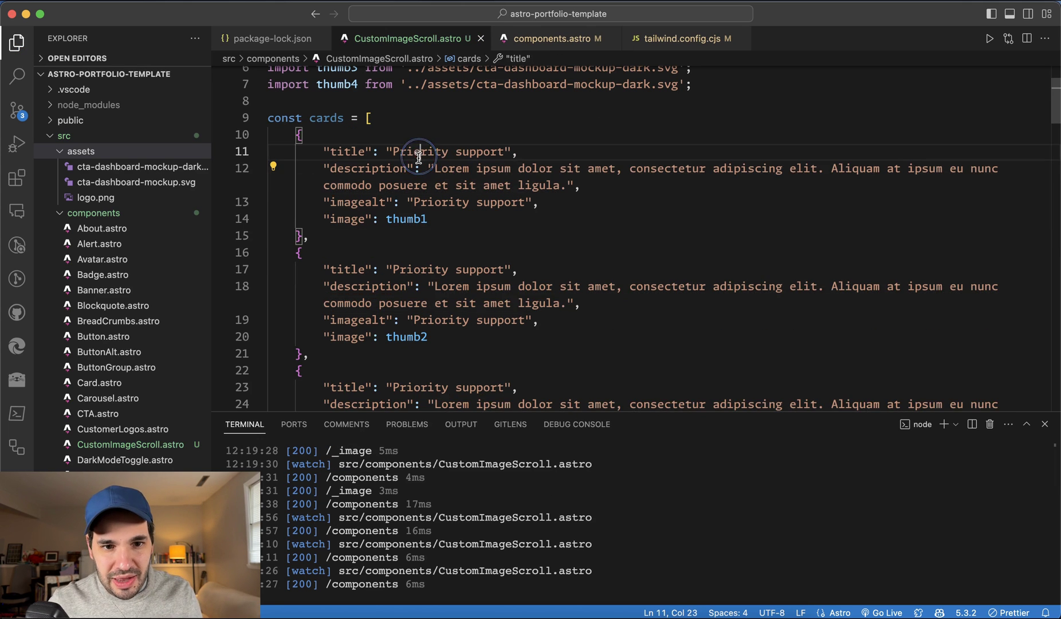
{"action": "left_click", "coordinate": [417, 176]}
{"action": "left_click", "coordinate": [420, 202]}
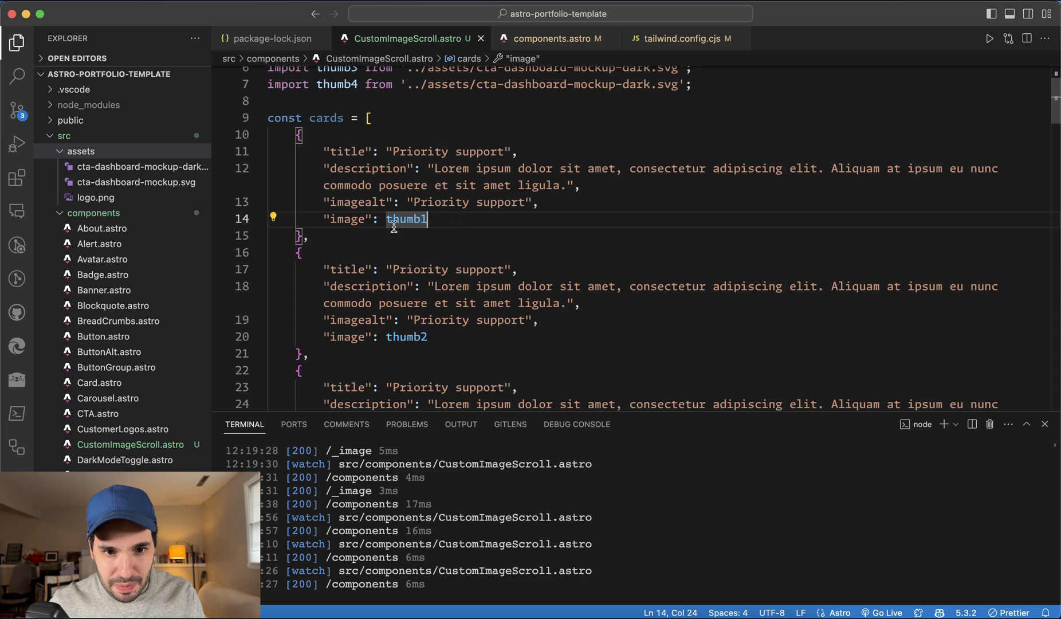
{"action": "key", "text": "super+z"}
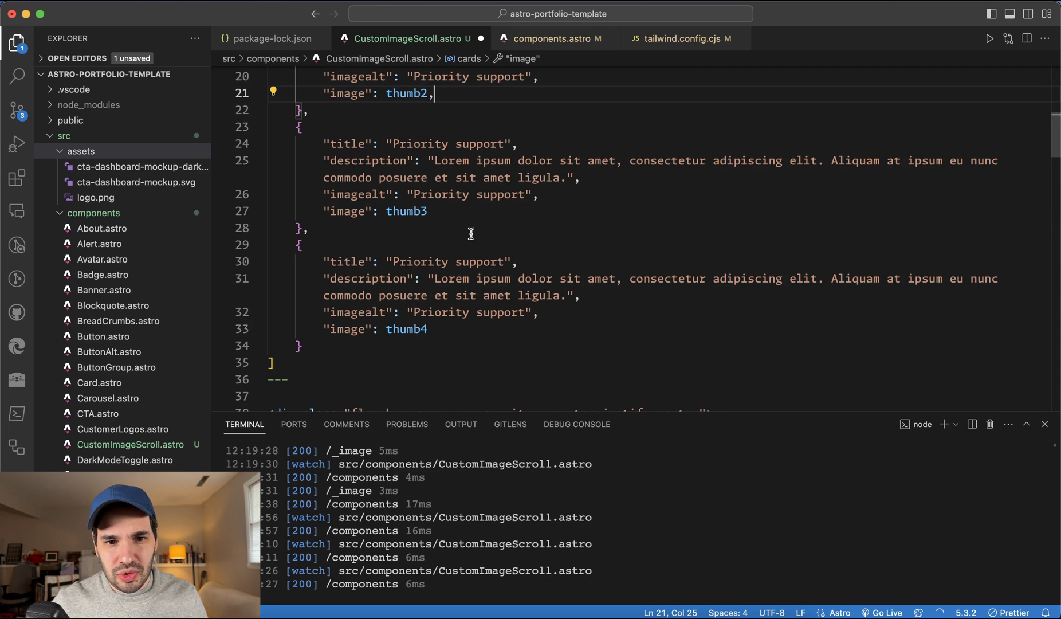
{"action": "left_click", "coordinate": [456, 211]}
{"action": "type", "text": ","}
{"action": "left_click", "coordinate": [452, 328]}
{"action": "type", "text": ","}
{"action": "scroll", "coordinate": [472, 291], "scroll_direction": "up", "scroll_amount": 3}
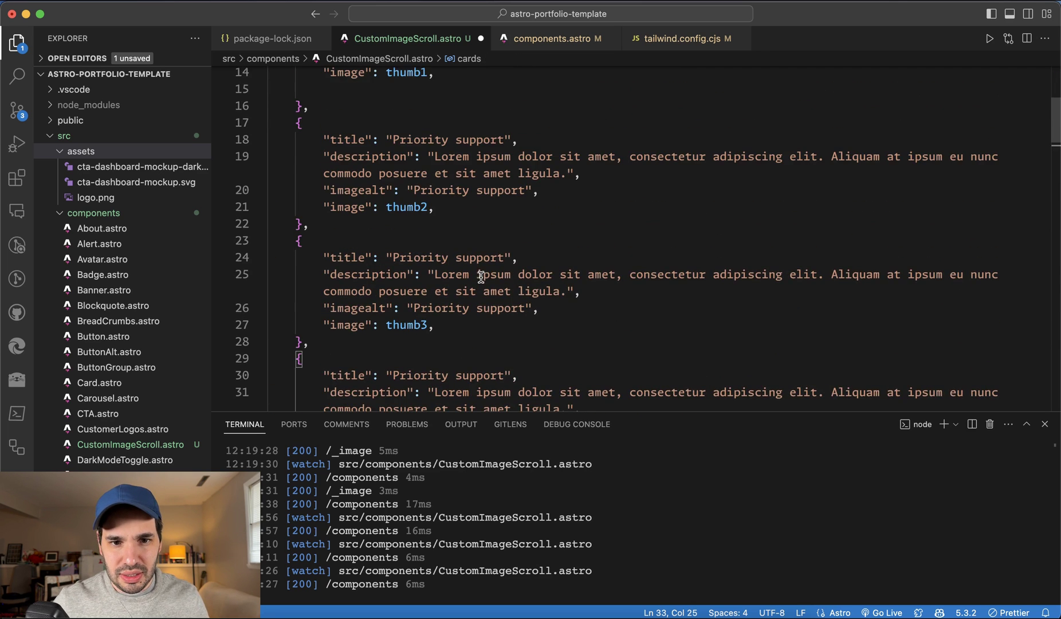
{"action": "key", "text": "super+z"}
{"action": "left_click", "coordinate": [437, 267]}
{"action": "type", "text": ",         \"href\": \"https://google.com\""}
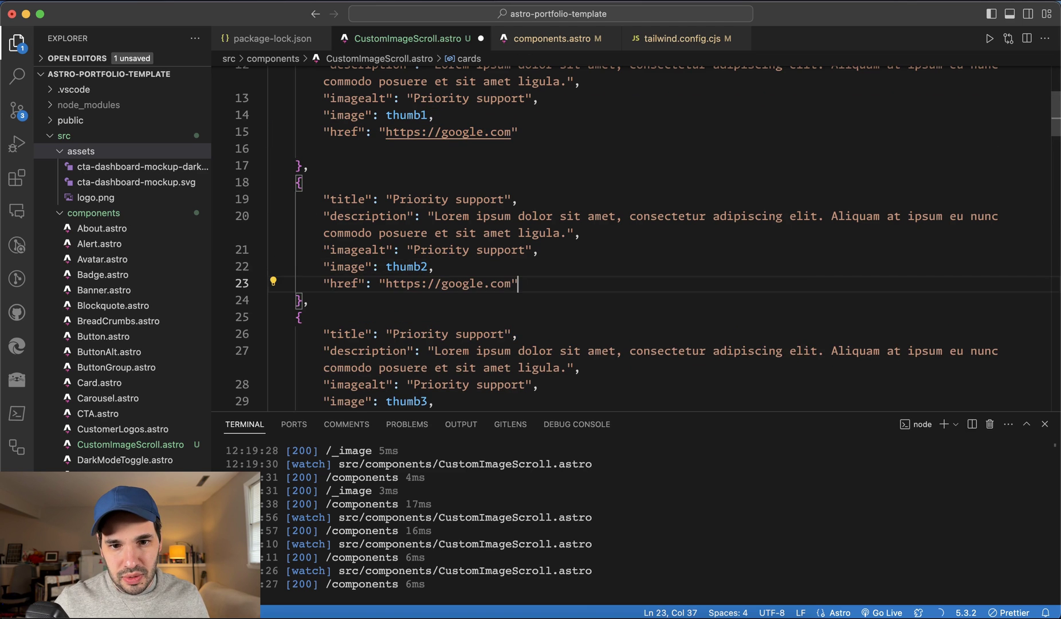
{"action": "scroll", "coordinate": [444, 344], "scroll_direction": "down", "scroll_amount": 2}
{"action": "left_click", "coordinate": [440, 296]}
{"action": "type", "text": "\"href\": \"https://google.com\""}
{"action": "scroll", "coordinate": [440, 296], "scroll_direction": "down", "scroll_amount": 2}
{"action": "scroll", "coordinate": [440, 315], "scroll_direction": "down", "scroll_amount": 2}
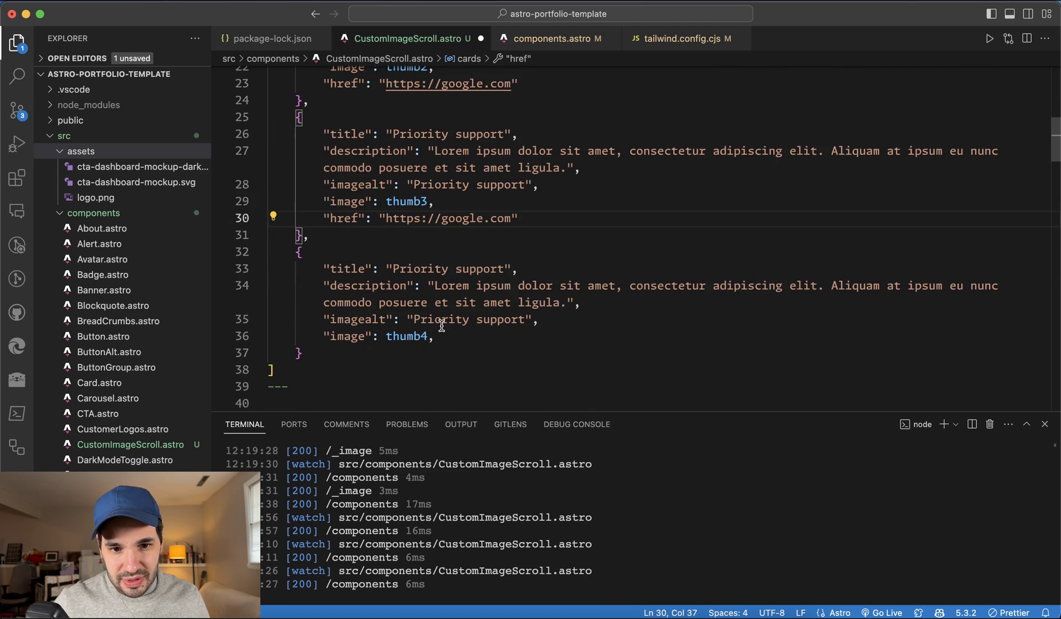
{"action": "left_click_drag", "start_coordinate": [434, 334], "coordinate": [430, 334]}
{"action": "type", "text": ",         \"href\": \"https://google.com\""}
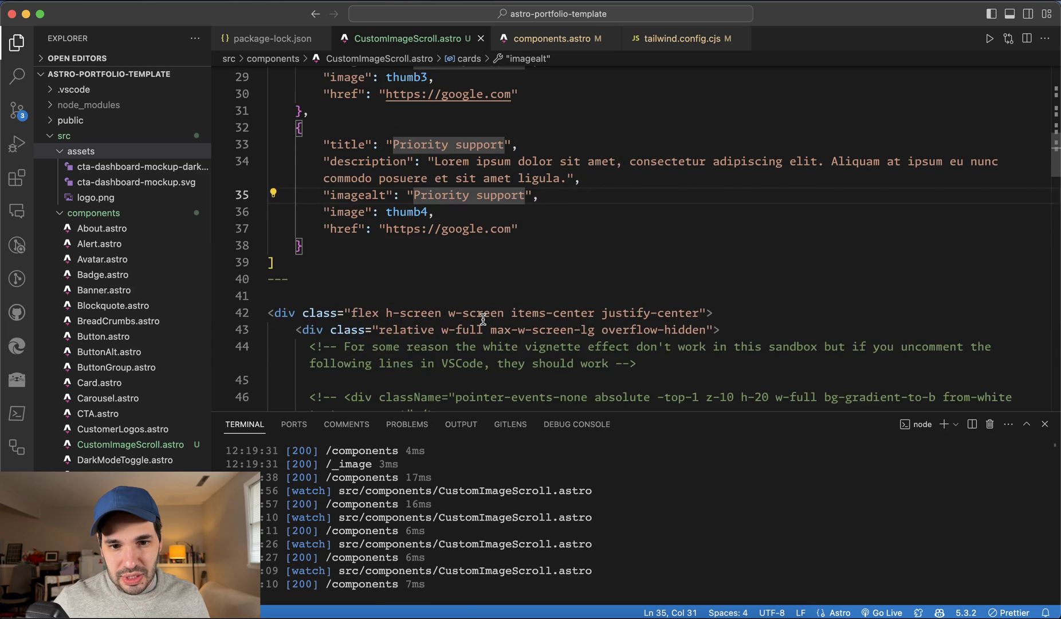
{"action": "scroll", "coordinate": [480, 314], "scroll_direction": "down", "scroll_amount": 5}
{"action": "scroll", "coordinate": [343, 209], "scroll_direction": "down", "scroll_amount": 1}
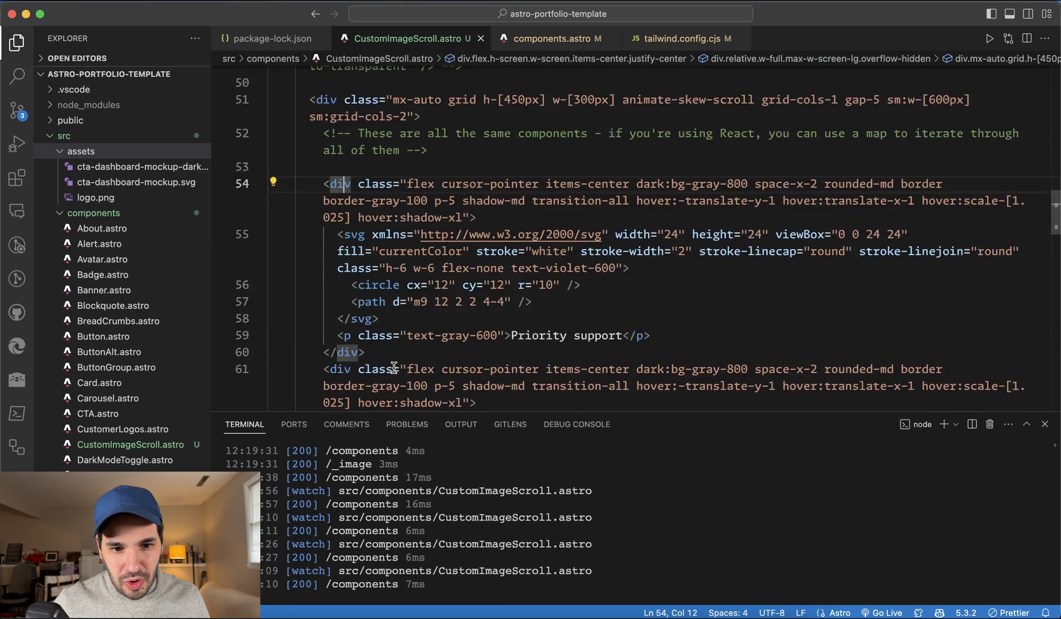
{"action": "scroll", "coordinate": [344, 209], "scroll_direction": "down", "scroll_amount": 4}
Step: Delete and then restore the card markup, and inspect the card's icon markup
{"action": "left_click", "coordinate": [343, 297]}
{"action": "left_click_drag", "start_coordinate": [326, 295], "coordinate": [464, 348]}
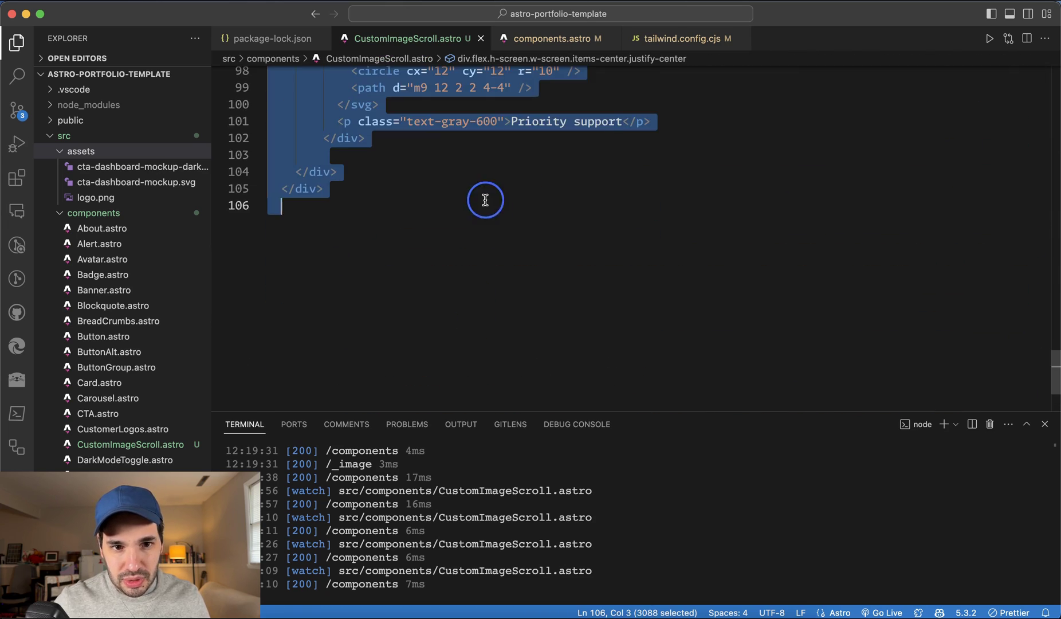
{"action": "scroll", "coordinate": [450, 266], "scroll_direction": "up", "scroll_amount": 1}
{"action": "key", "text": "BackSpace"}
{"action": "key", "text": "super+shift+p"}
{"action": "key", "text": "Escape"}
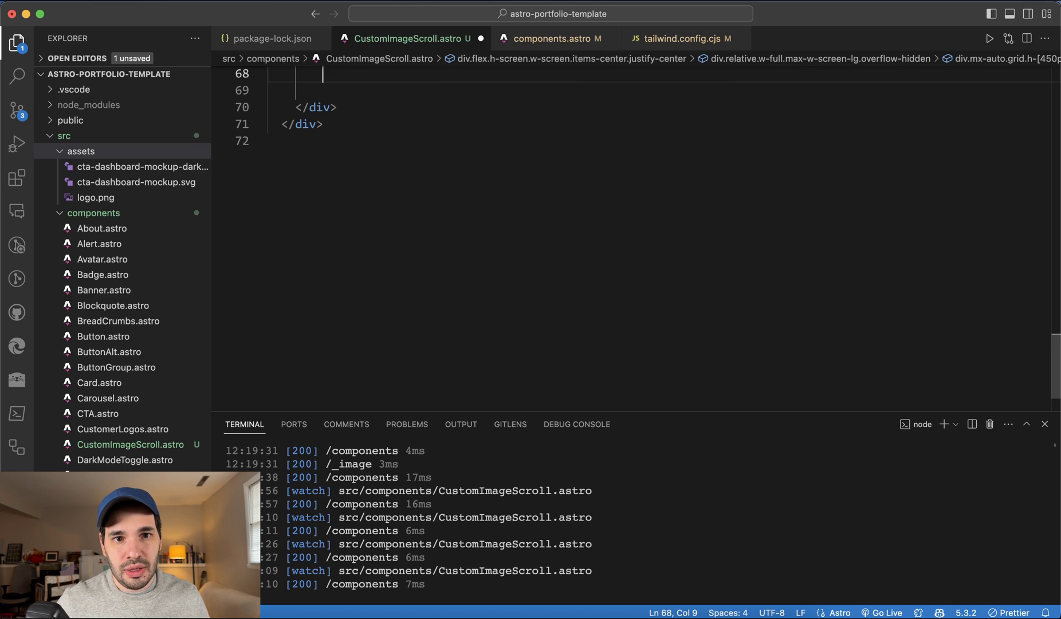
{"action": "key", "text": "super+z"}
{"action": "scroll", "coordinate": [452, 265], "scroll_direction": "up", "scroll_amount": 4}
{"action": "scroll", "coordinate": [452, 265], "scroll_direction": "down", "scroll_amount": 1}
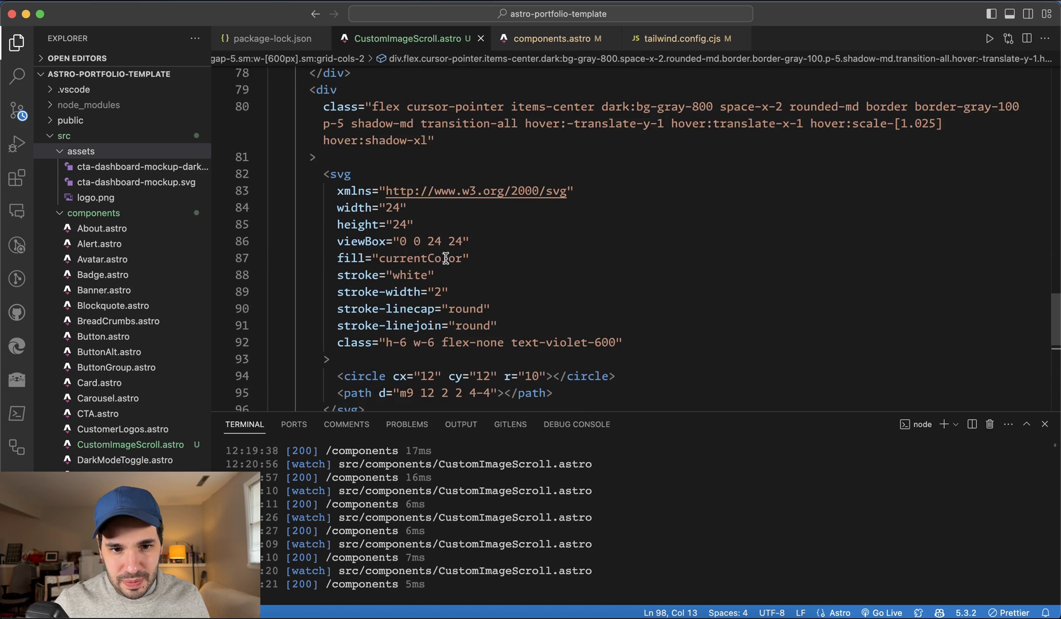
{"action": "scroll", "coordinate": [445, 258], "scroll_direction": "down", "scroll_amount": 3}
{"action": "left_click", "coordinate": [365, 341]}
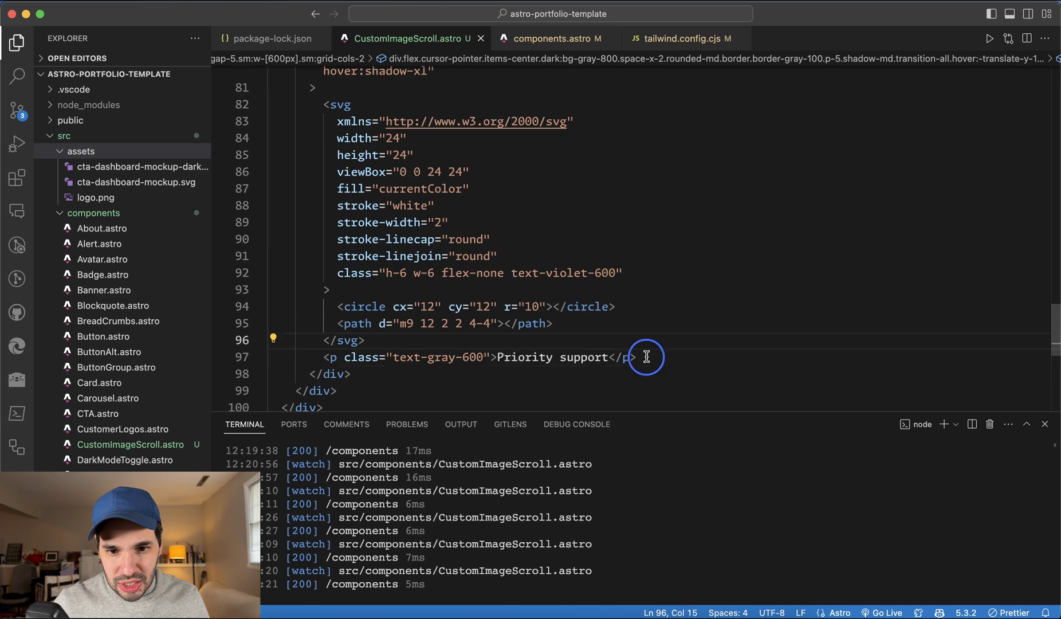
{"action": "left_click_drag", "start_coordinate": [647, 357], "coordinate": [402, 171]}
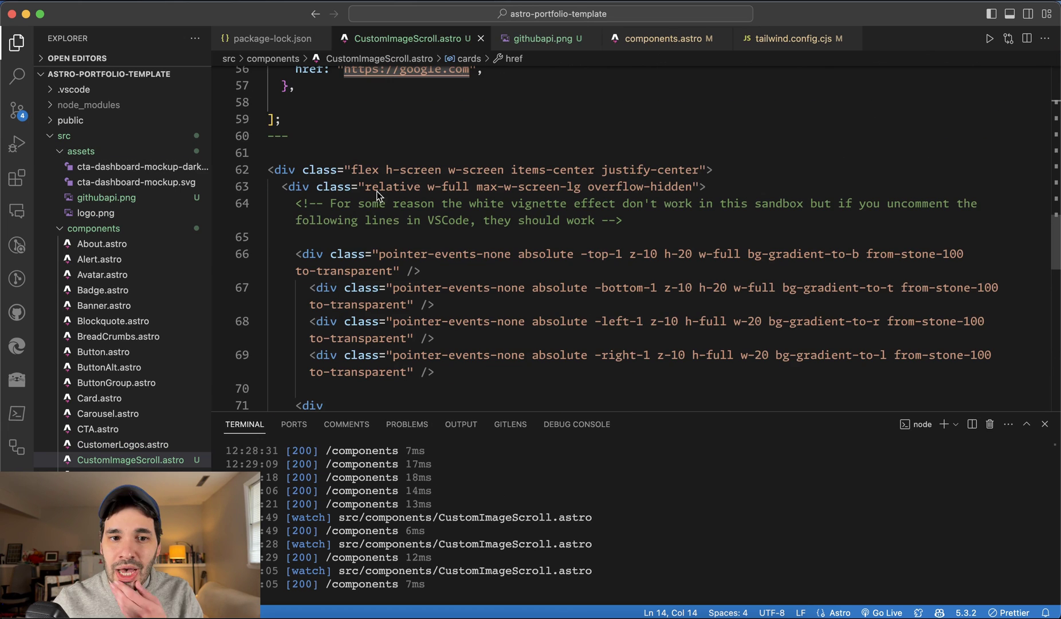
{"action": "scroll", "coordinate": [390, 249], "scroll_direction": "down", "scroll_amount": 2}
{"action": "left_click", "coordinate": [437, 342]}
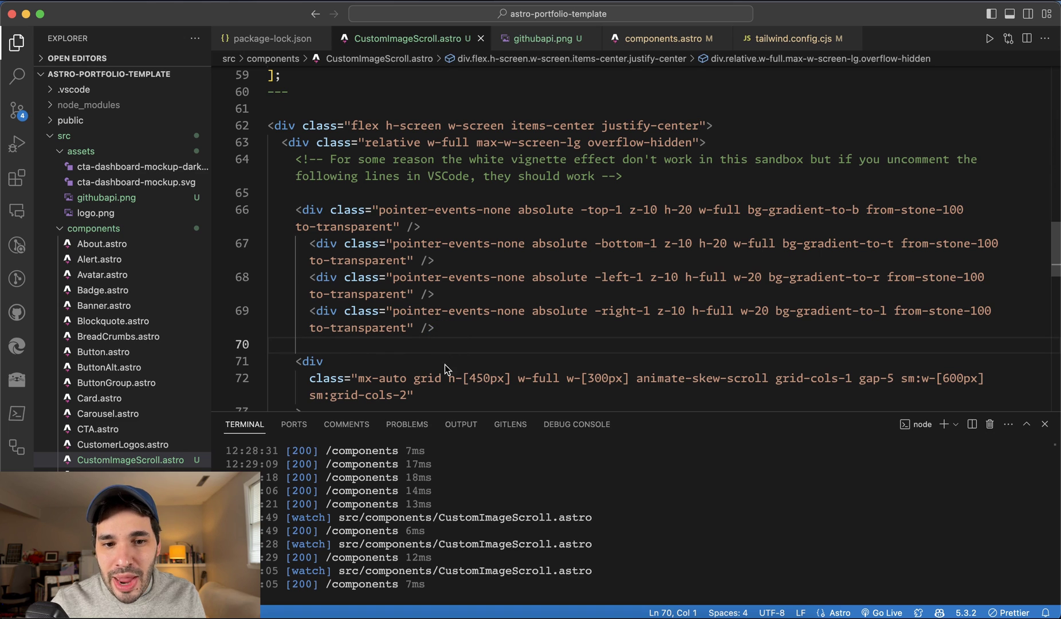
{"action": "scroll", "coordinate": [435, 372], "scroll_direction": "down", "scroll_amount": 2}
{"action": "left_click_drag", "start_coordinate": [419, 364], "coordinate": [275, 79]}
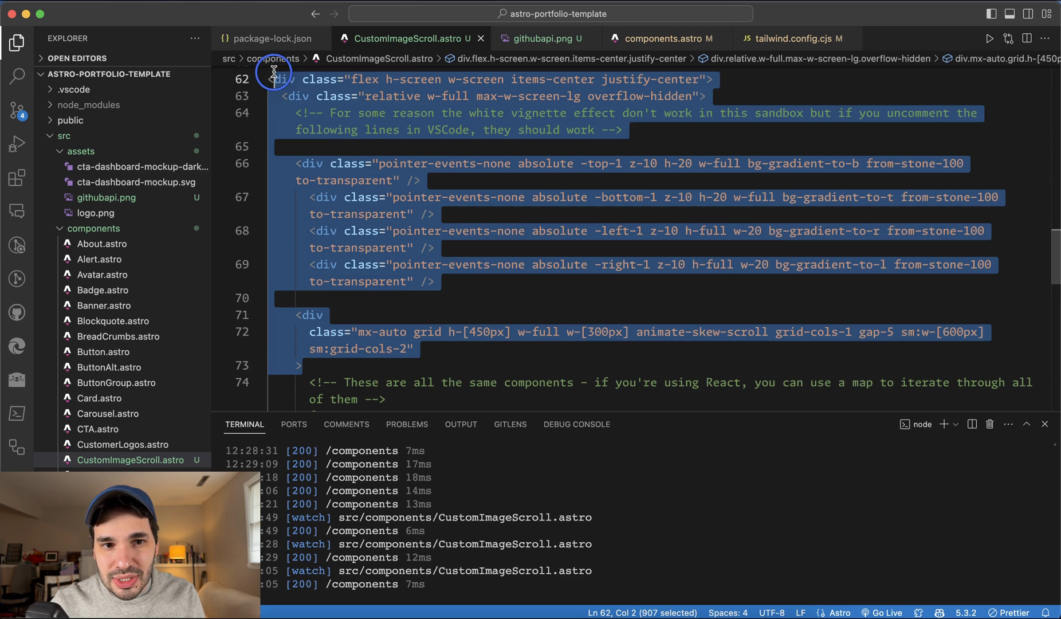
{"action": "scroll", "coordinate": [464, 208], "scroll_direction": "down", "scroll_amount": 4}
{"action": "scroll", "coordinate": [479, 217], "scroll_direction": "down", "scroll_amount": 3}
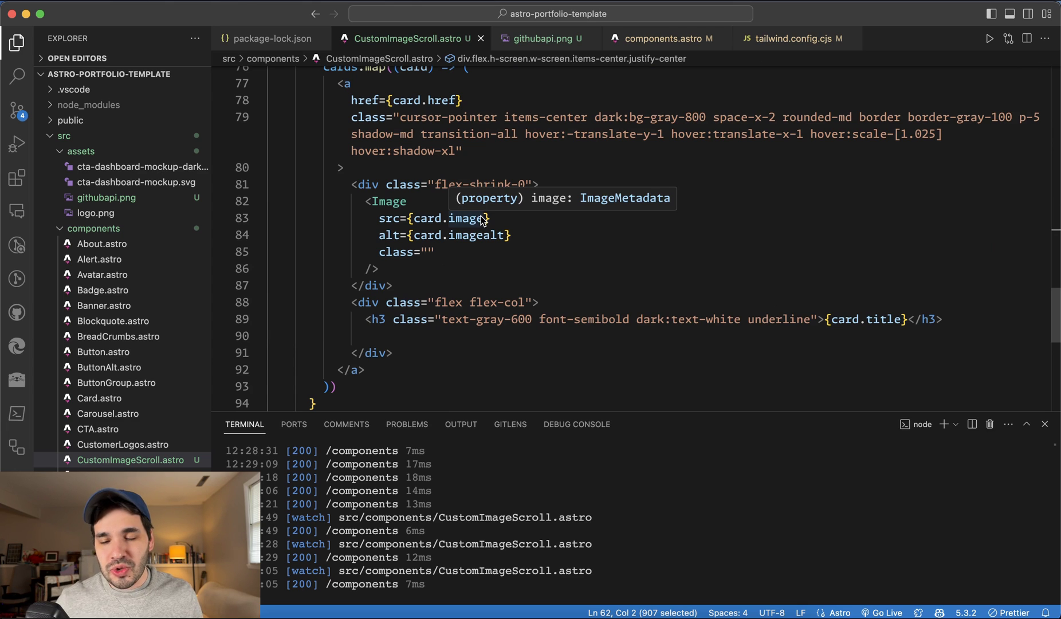
{"action": "scroll", "coordinate": [483, 222], "scroll_direction": "up", "scroll_amount": 5}
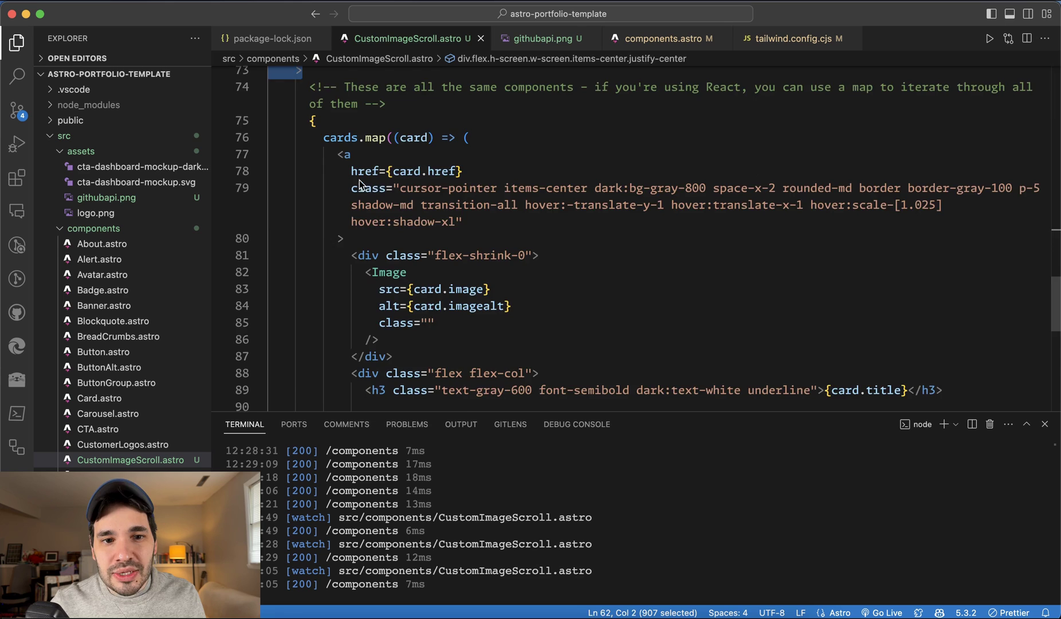
{"action": "scroll", "coordinate": [349, 208], "scroll_direction": "up", "scroll_amount": 15}
Step: Review the cards.map loop, its link tag, and the Image element's alt and class
{"action": "double_click", "coordinate": [349, 206]}
{"action": "scroll", "coordinate": [387, 226], "scroll_direction": "down", "scroll_amount": 10}
{"action": "scroll", "coordinate": [390, 222], "scroll_direction": "down", "scroll_amount": 11}
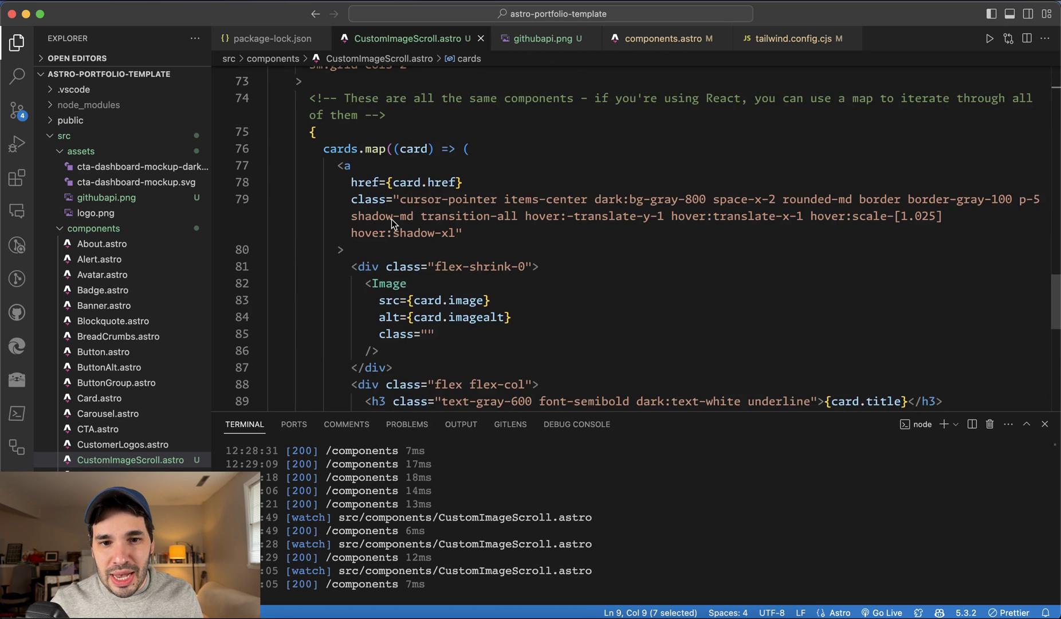
{"action": "scroll", "coordinate": [395, 218], "scroll_direction": "down", "scroll_amount": 1}
{"action": "scroll", "coordinate": [395, 218], "scroll_direction": "up", "scroll_amount": 1}
{"action": "left_click", "coordinate": [336, 123]}
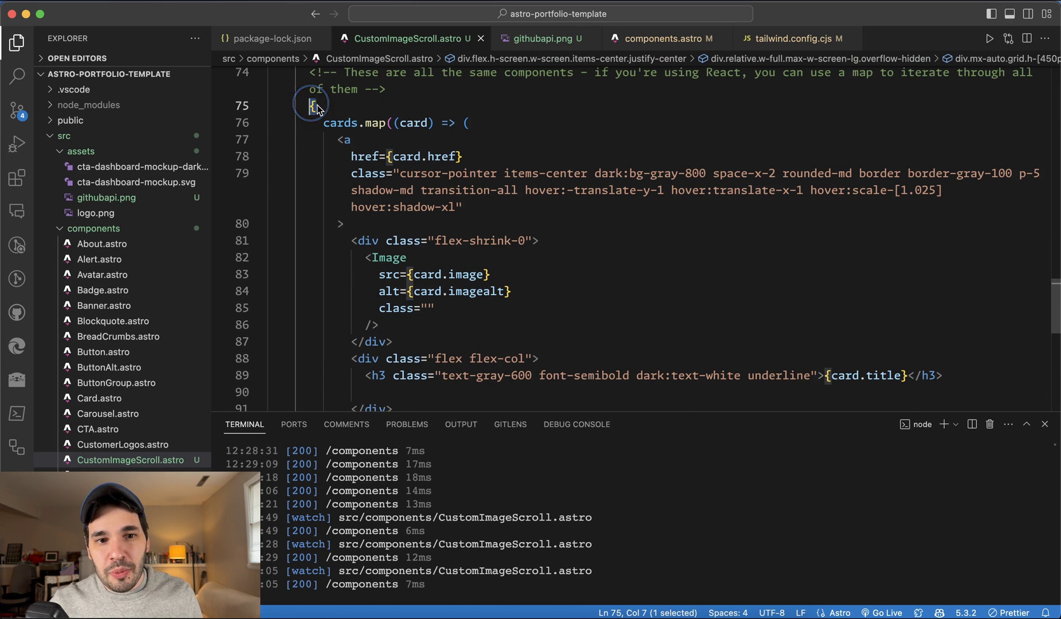
{"action": "left_click", "coordinate": [423, 123]}
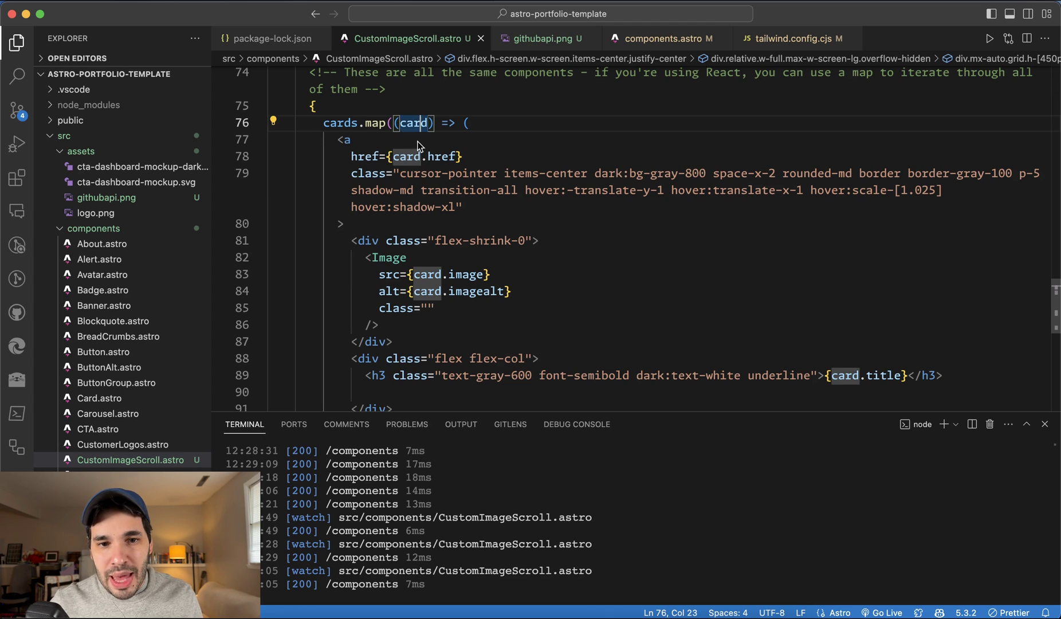
{"action": "double_click", "coordinate": [341, 141]}
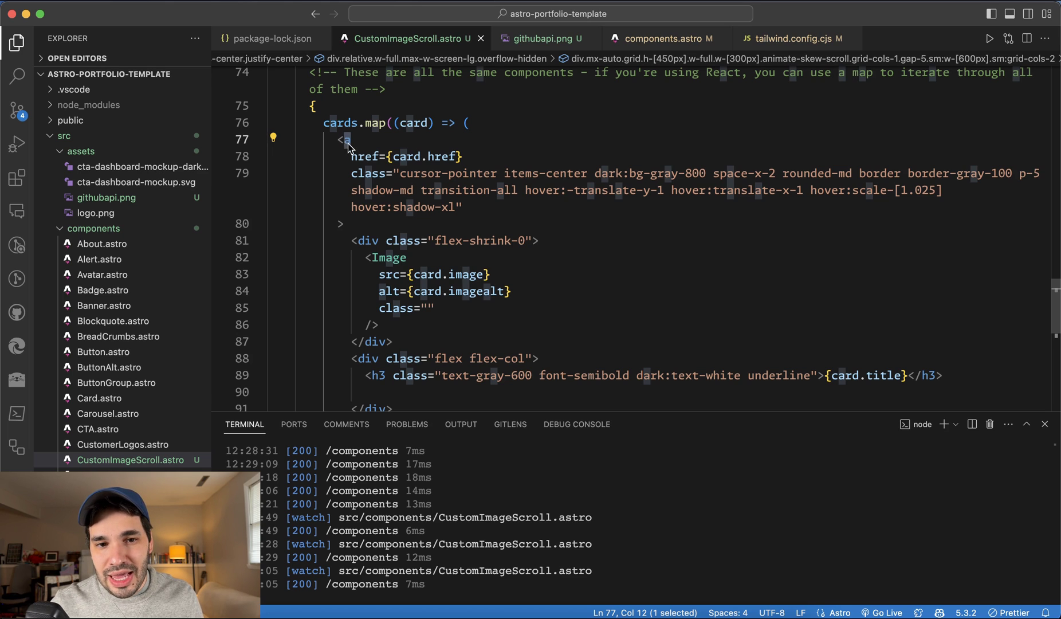
{"action": "scroll", "coordinate": [348, 146], "scroll_direction": "down", "scroll_amount": 1}
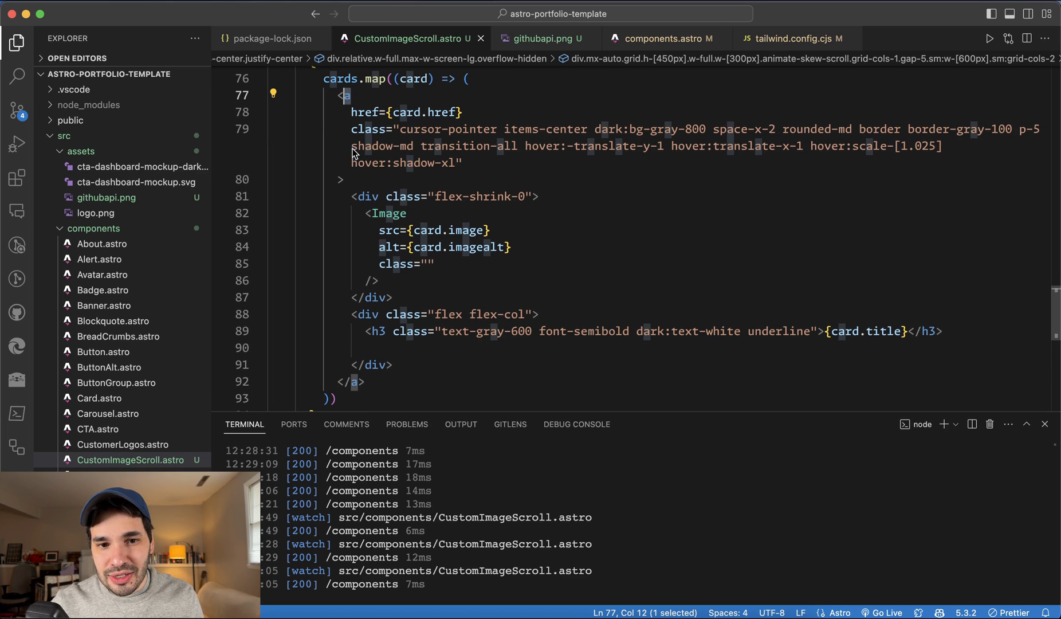
{"action": "left_click", "coordinate": [386, 213]}
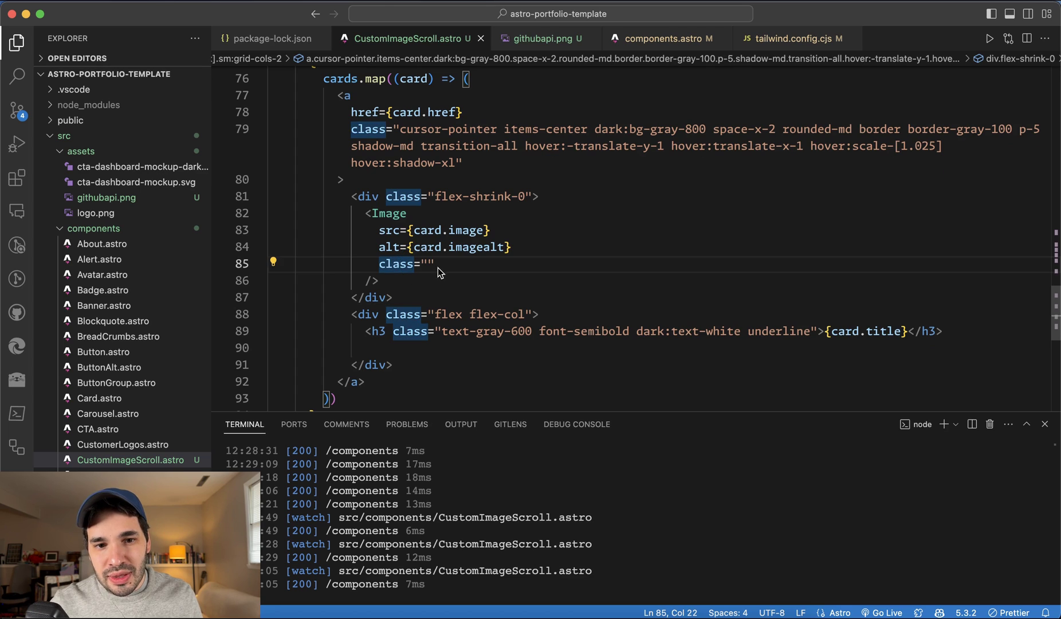
{"action": "left_click", "coordinate": [393, 247]}
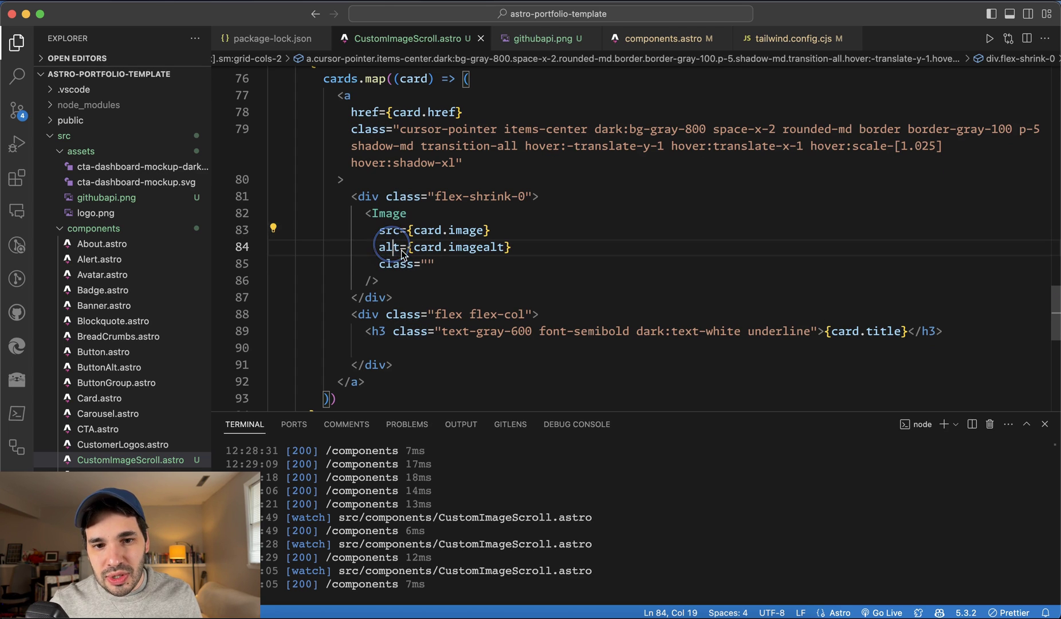
{"action": "left_click", "coordinate": [427, 263]}
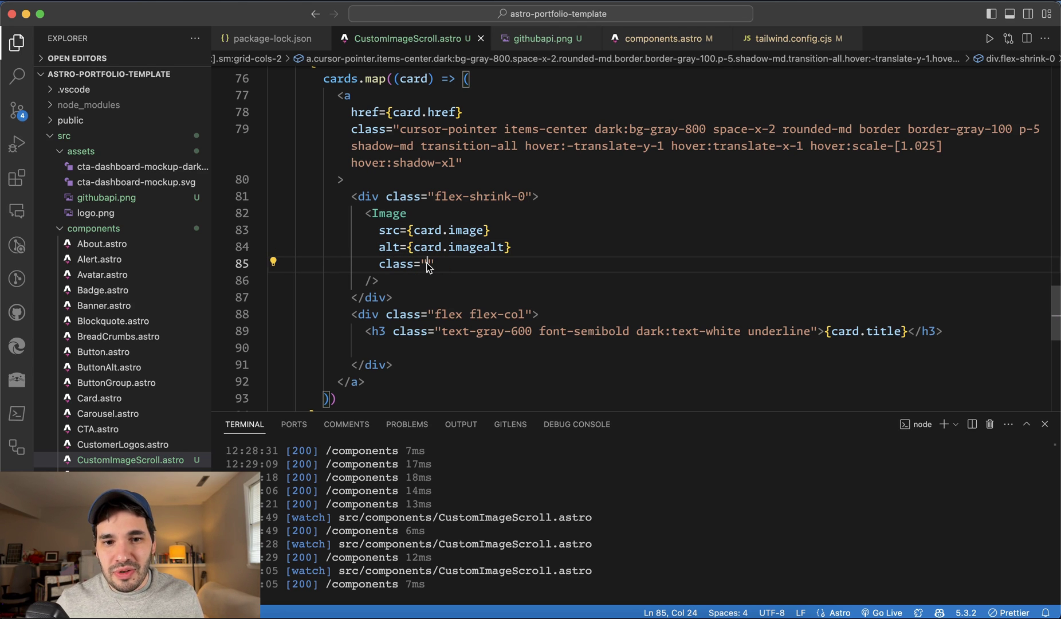
Step: Delete blank line 90 in the title column and save the file
{"action": "left_click", "coordinate": [406, 346]}
{"action": "key", "text": "BackSpace"}
{"action": "key", "text": "BackSpace"}
{"action": "key", "text": "BackSpace"}
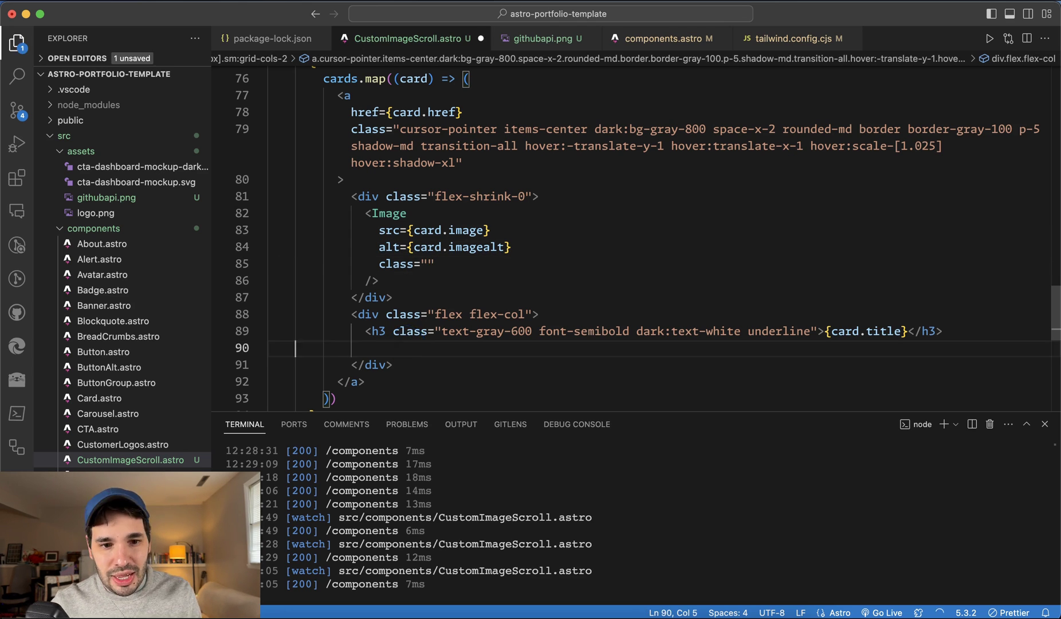
{"action": "key", "text": "BackSpace"}
{"action": "key", "text": "BackSpace"}
{"action": "key", "text": "super+s"}
{"action": "scroll", "coordinate": [638, 241], "scroll_direction": "down", "scroll_amount": 2}
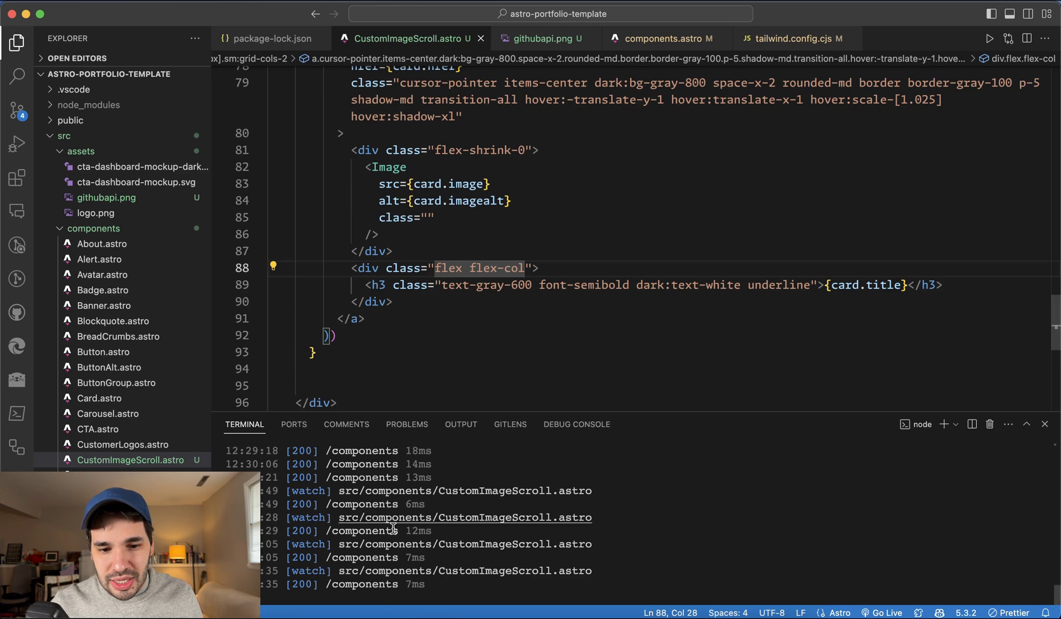
Step: Toggle the browser's components page to dark theme, then return to the code editor
{"action": "left_click", "coordinate": [206, 608]}
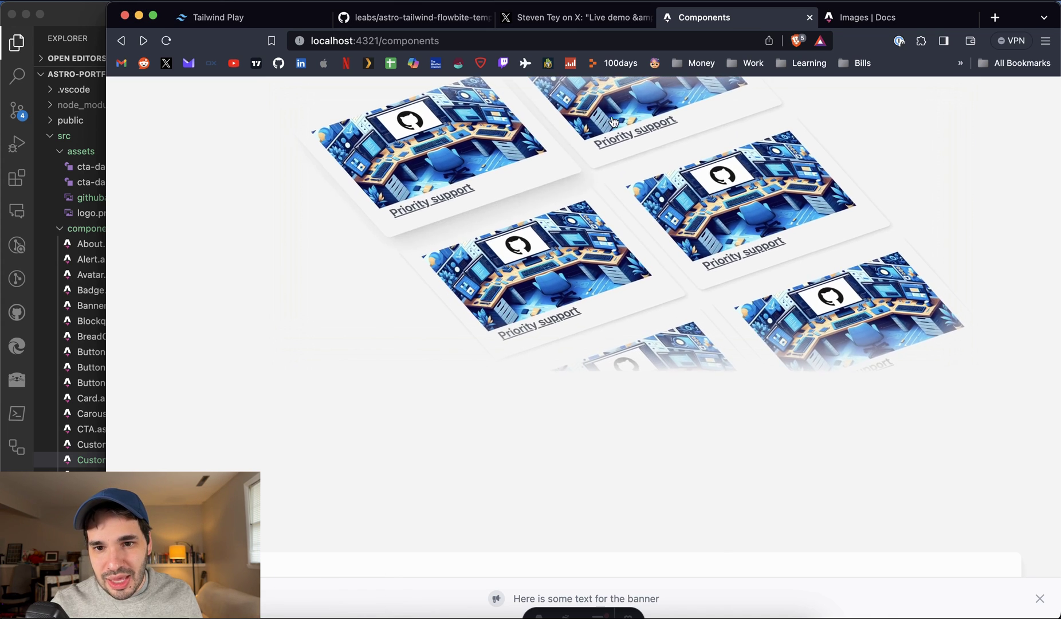
{"action": "scroll", "coordinate": [495, 340], "scroll_direction": "up", "scroll_amount": 10}
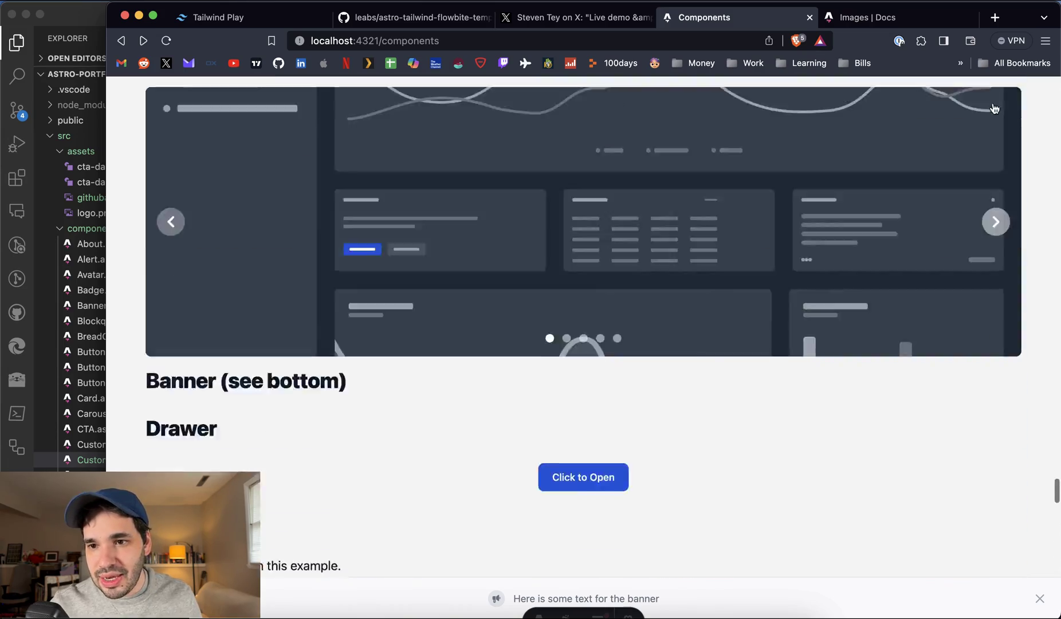
{"action": "scroll", "coordinate": [993, 103], "scroll_direction": "up", "scroll_amount": 10}
{"action": "scroll", "coordinate": [993, 103], "scroll_direction": "up", "scroll_amount": 5}
{"action": "scroll", "coordinate": [993, 103], "scroll_direction": "up", "scroll_amount": 5}
{"action": "scroll", "coordinate": [993, 103], "scroll_direction": "up", "scroll_amount": 10}
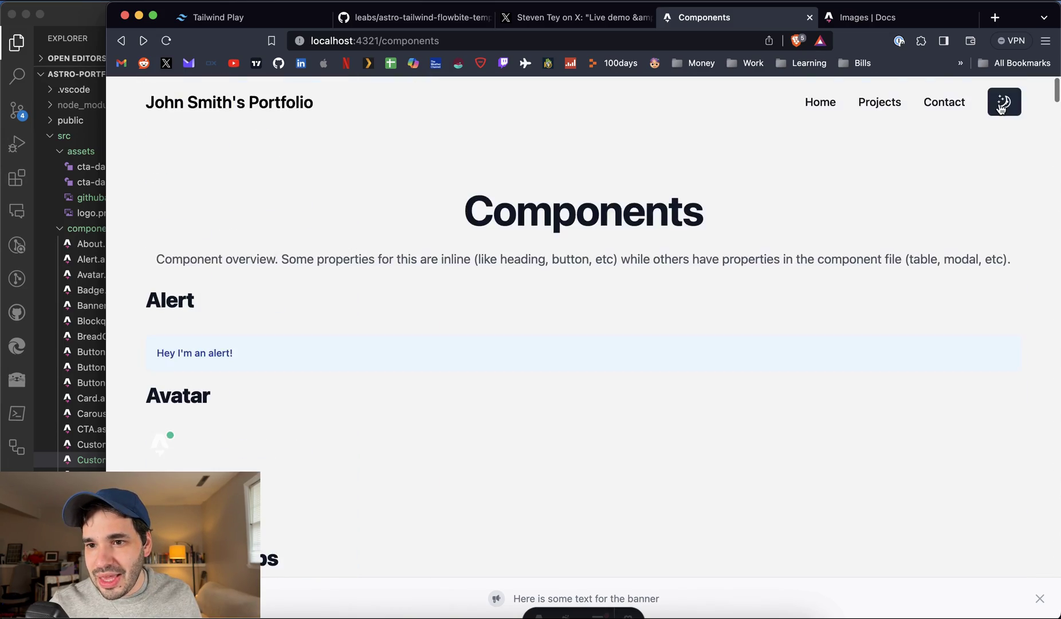
{"action": "scroll", "coordinate": [999, 101], "scroll_direction": "down", "scroll_amount": 1}
{"action": "scroll", "coordinate": [1000, 100], "scroll_direction": "up", "scroll_amount": 1}
{"action": "left_click", "coordinate": [1003, 101]}
{"action": "scroll", "coordinate": [875, 181], "scroll_direction": "down", "scroll_amount": 15}
{"action": "scroll", "coordinate": [875, 181], "scroll_direction": "down", "scroll_amount": 10}
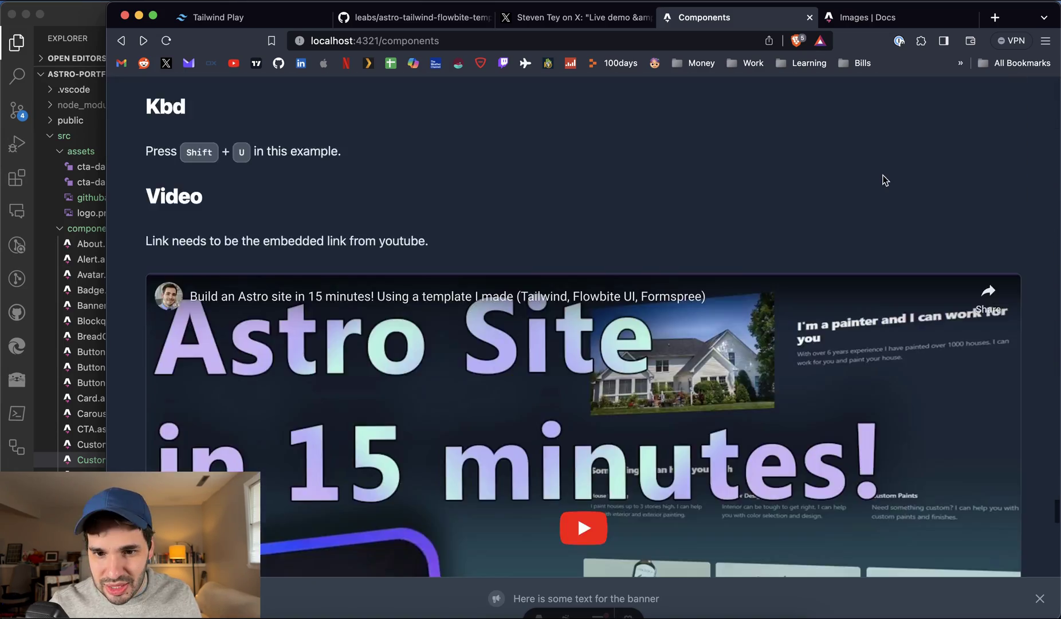
{"action": "scroll", "coordinate": [879, 181], "scroll_direction": "down", "scroll_amount": 10}
{"action": "scroll", "coordinate": [882, 180], "scroll_direction": "up", "scroll_amount": 3}
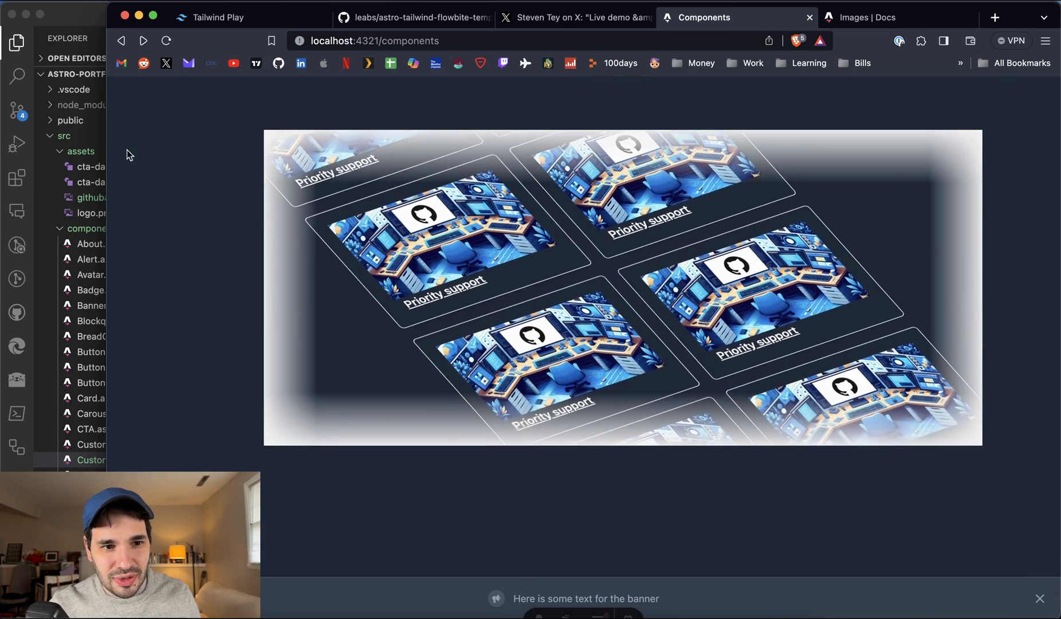
{"action": "left_click", "coordinate": [95, 39]}
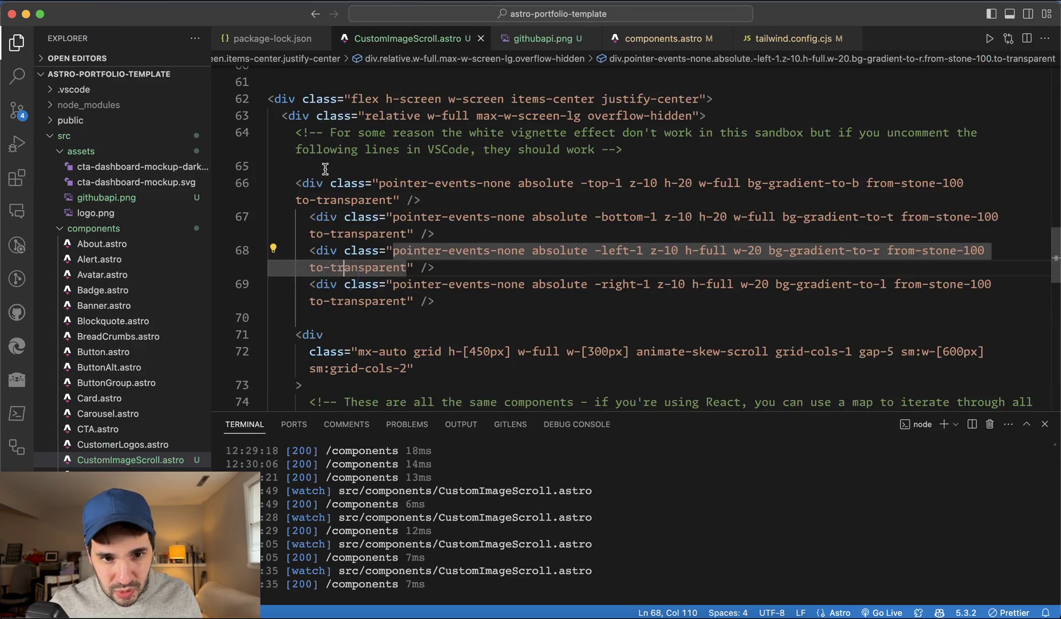
Step: Close the dark:hidden wrapper after the last vignette div, save, and preview the grid
{"action": "left_click", "coordinate": [323, 167]}
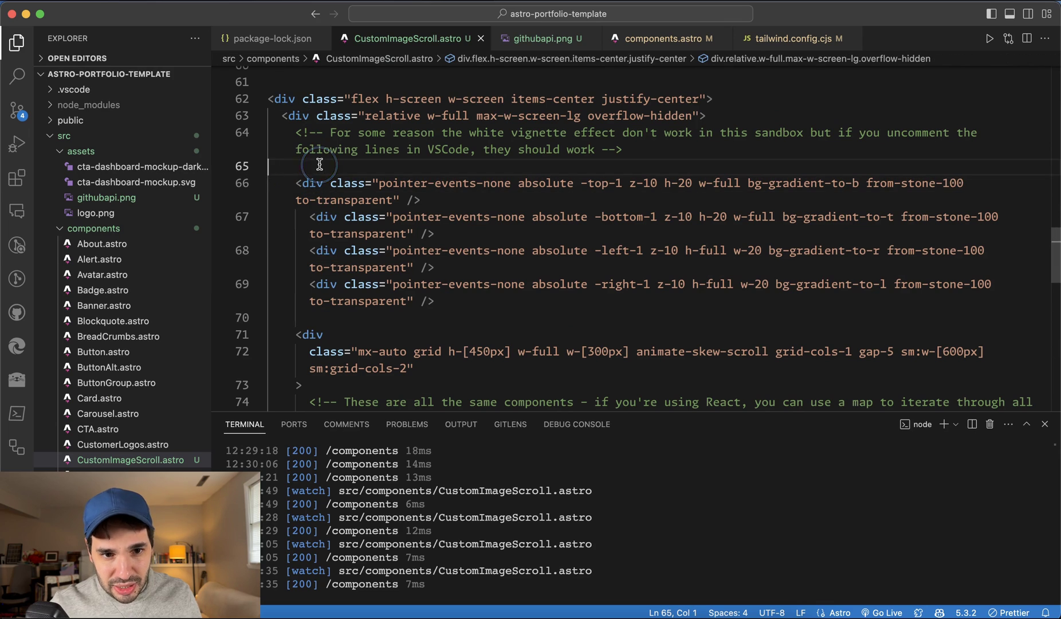
{"action": "type", "text": "<div class=\"dark:hidd"}
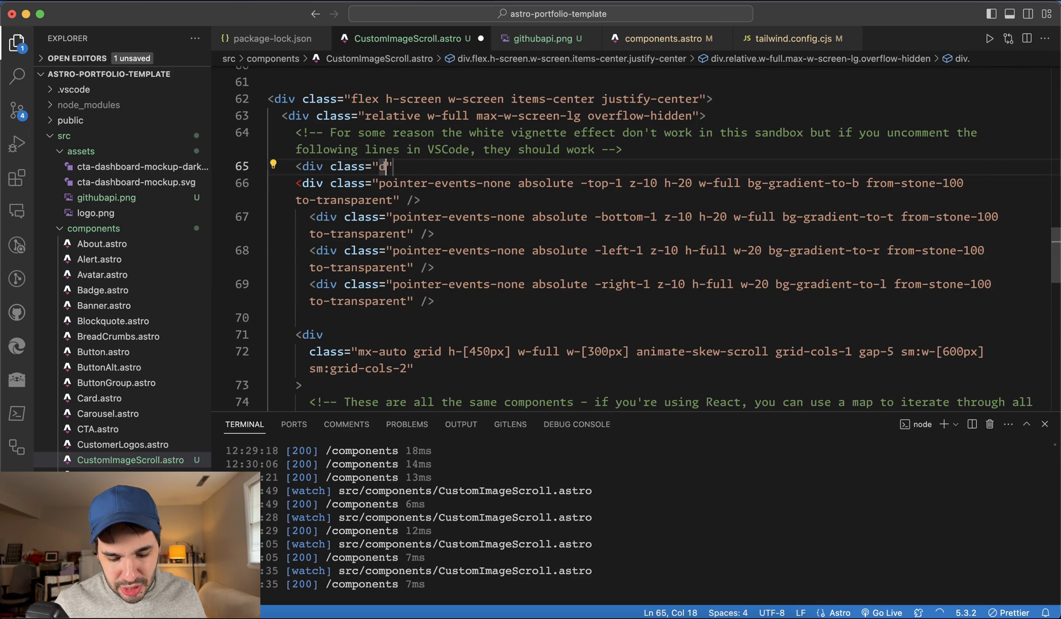
{"action": "type", "text": "en\">"}
{"action": "left_click", "coordinate": [439, 301]}
{"action": "key", "text": "Return"}
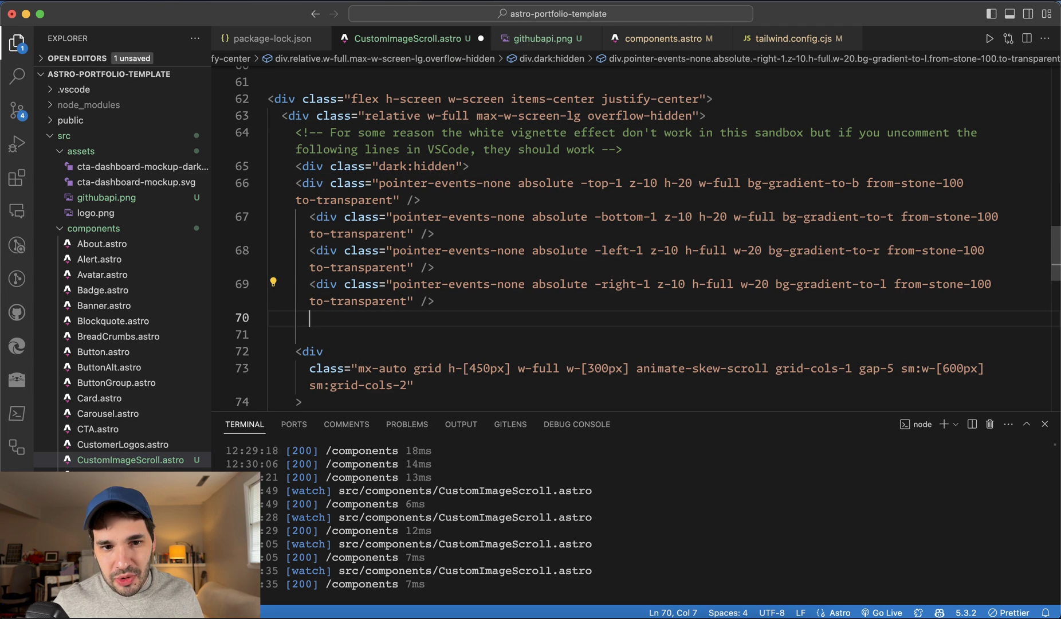
{"action": "type", "text": "</div>"}
{"action": "key", "text": "super+s"}
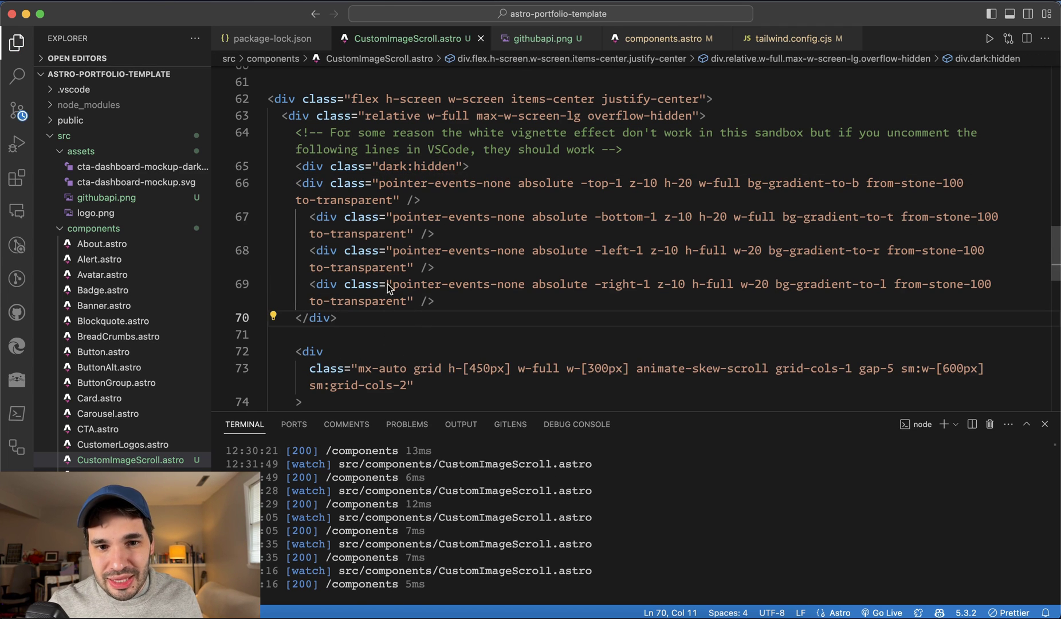
{"action": "left_click", "coordinate": [328, 611]}
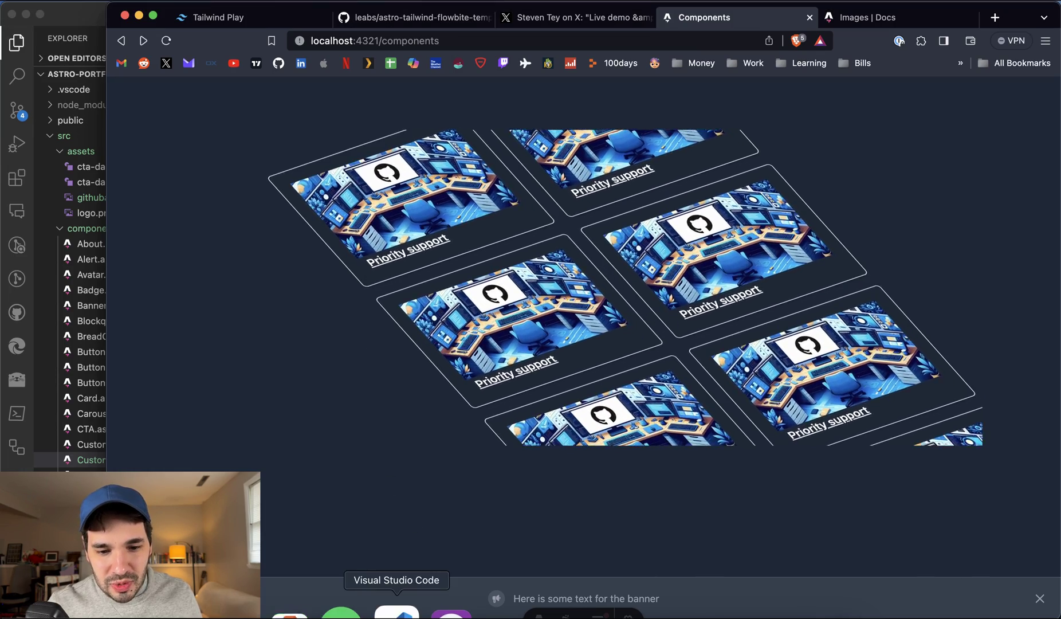
{"action": "left_click", "coordinate": [390, 611]}
Step: Paste a copy of the dark:hidden vignette block below, remove 'dark:' from its class, and save
{"action": "left_click_drag", "start_coordinate": [359, 319], "coordinate": [297, 166]}
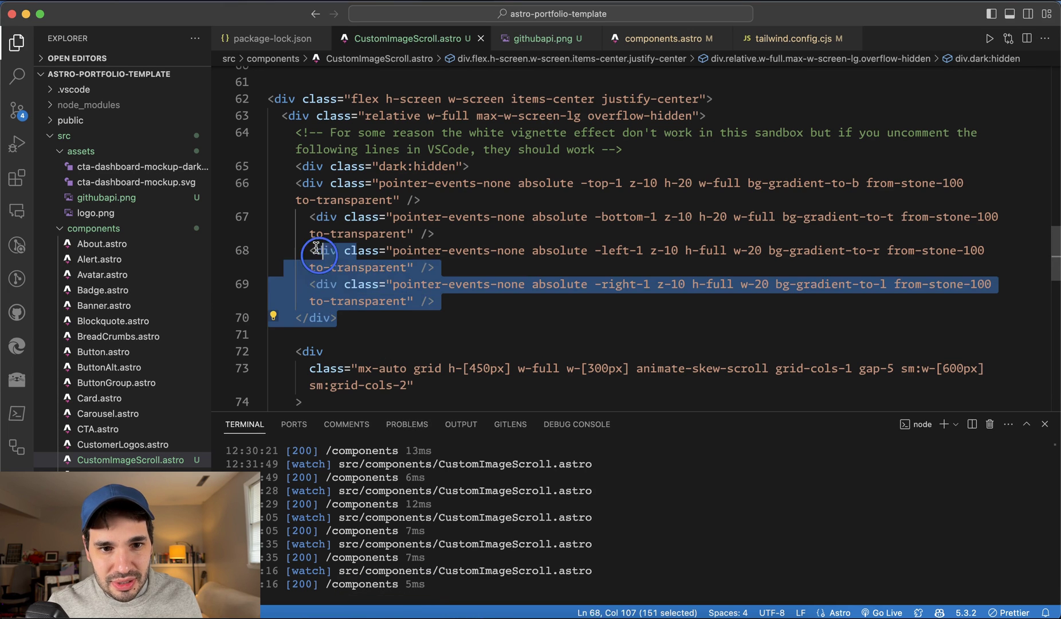
{"action": "key", "text": "super+c"}
{"action": "key", "text": "Right"}
{"action": "key", "text": "Return"}
{"action": "key", "text": "super+v"}
{"action": "left_click", "coordinate": [382, 236]}
{"action": "left_click_drag", "start_coordinate": [379, 237], "coordinate": [412, 237]}
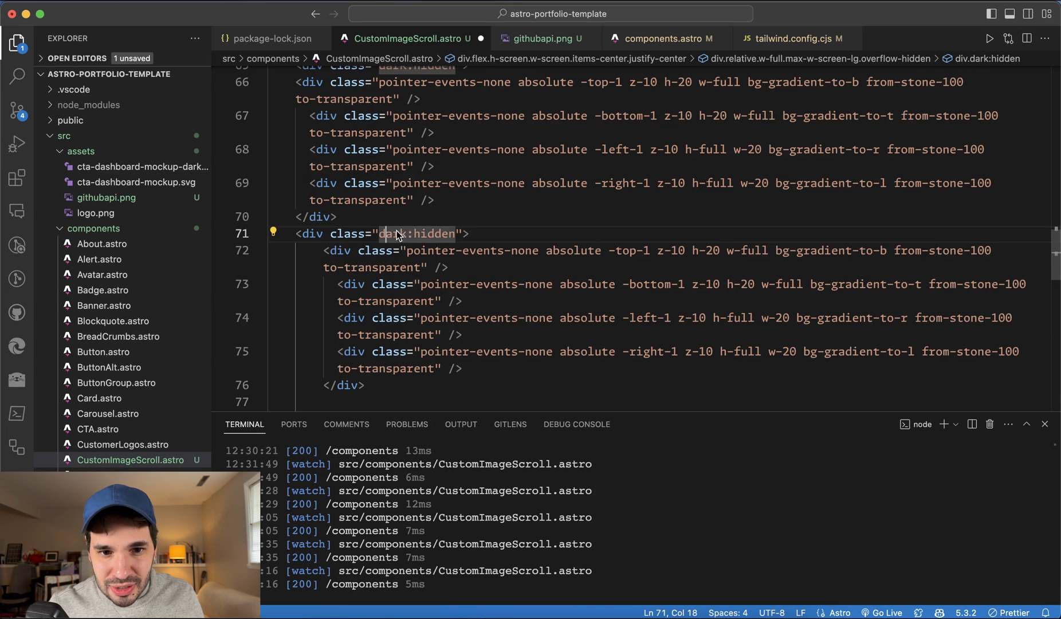
{"action": "key", "text": "BackSpace"}
{"action": "type", "text": "dark:block"}
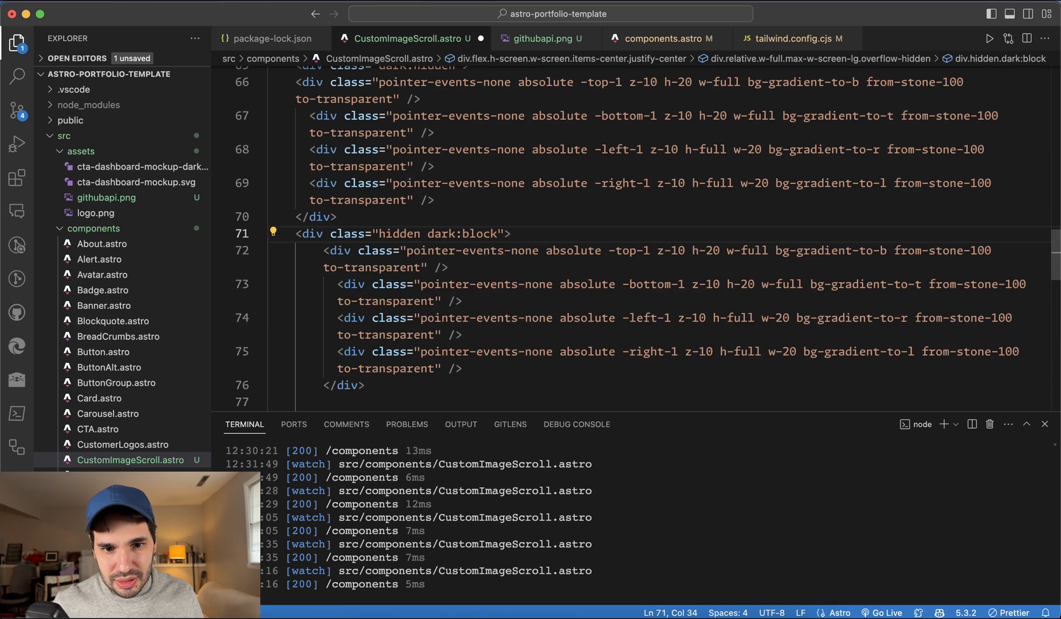
{"action": "key", "text": "super+s"}
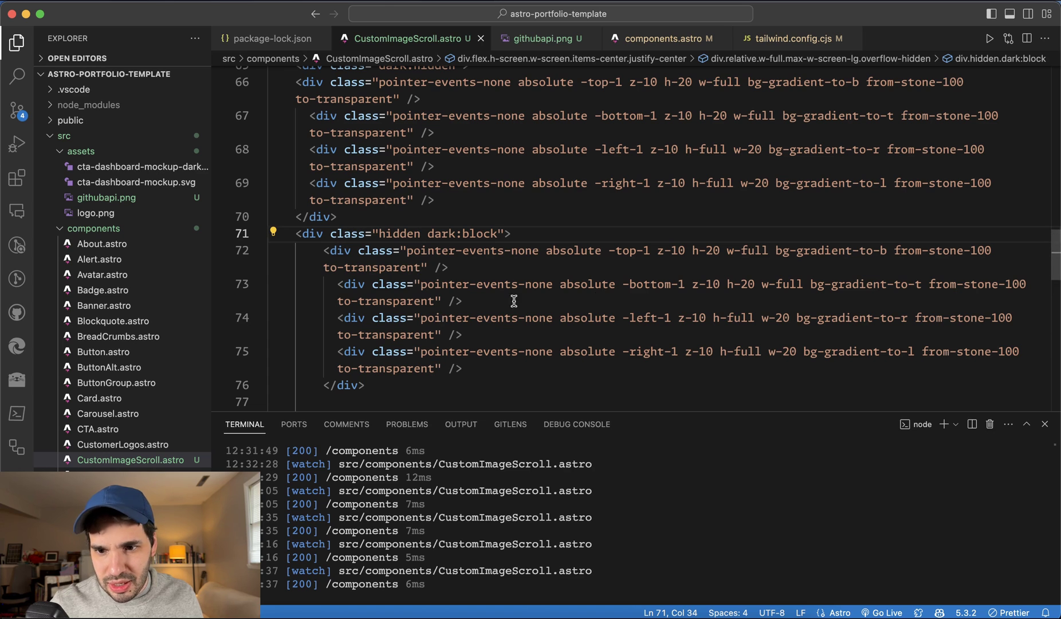
Step: Select the stone-100 gradient colour in the copied vignette block
{"action": "left_click", "coordinate": [942, 252]}
{"action": "double_click", "coordinate": [941, 252]}
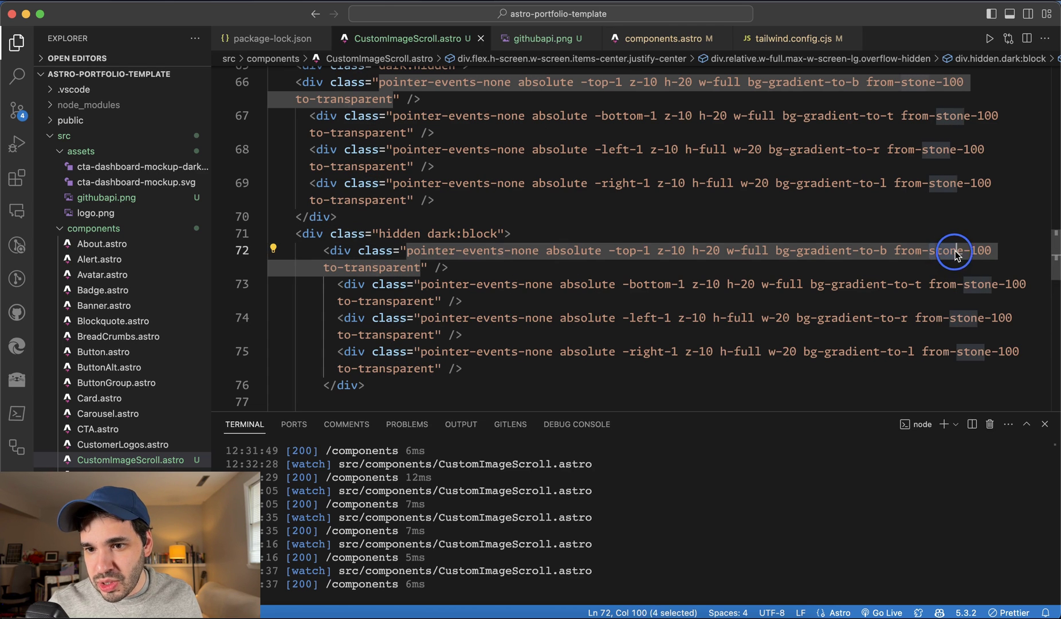
{"action": "left_click", "coordinate": [982, 253], "text": "shift"}
Step: Switch from the code editor to the browser to preview the components page
{"action": "key", "text": "super+Tab"}
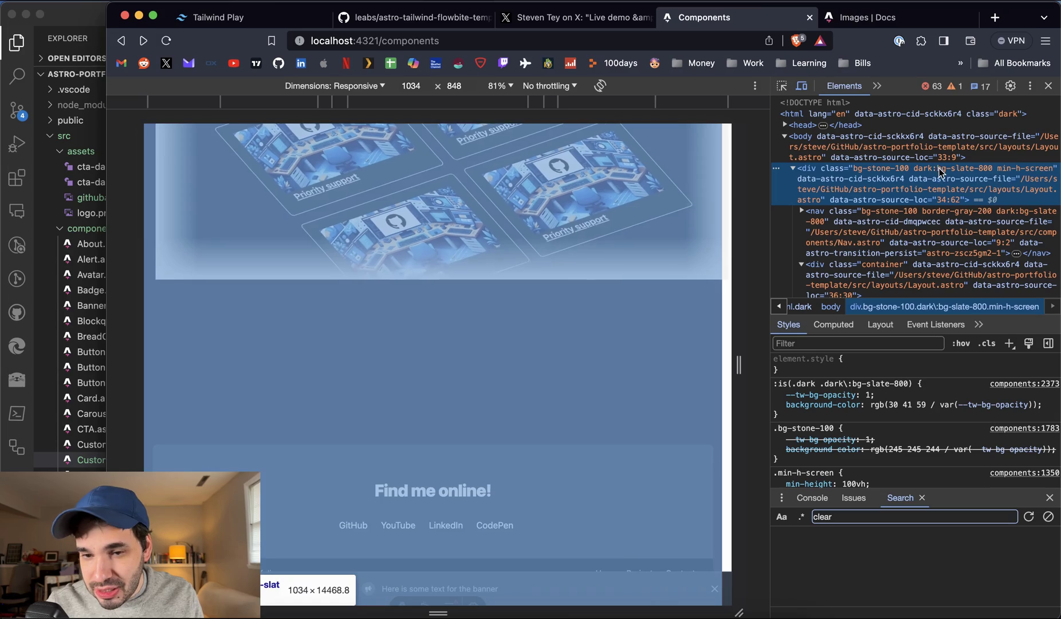
{"action": "key", "text": "super+Tab"}
{"action": "key", "text": "super+Tab"}
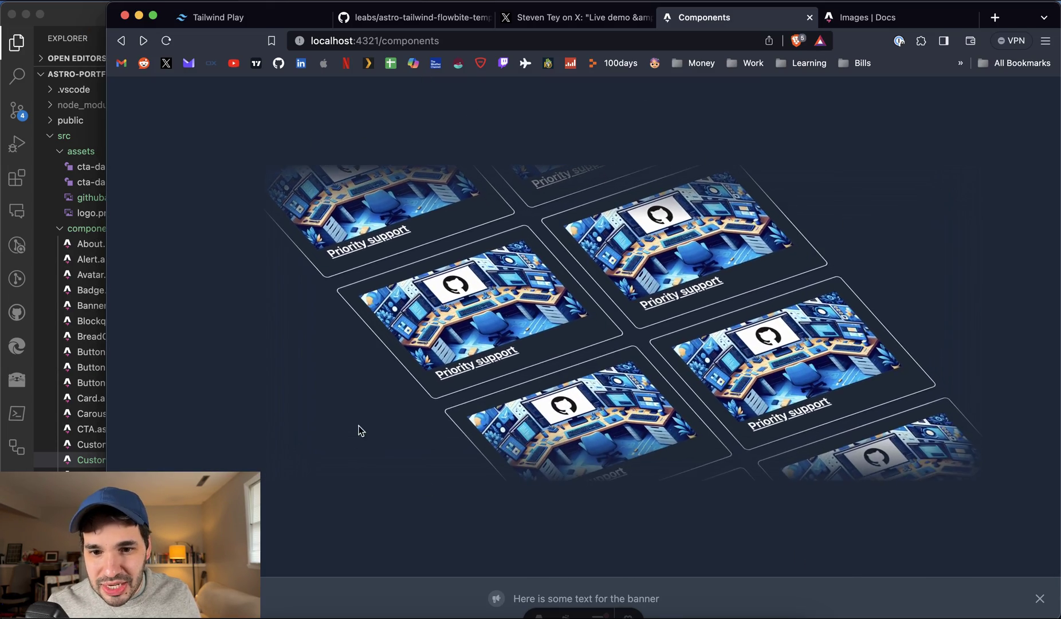
{"action": "scroll", "coordinate": [704, 208], "scroll_direction": "up", "scroll_amount": 10}
{"action": "scroll", "coordinate": [705, 206], "scroll_direction": "up", "scroll_amount": 10}
{"action": "scroll", "coordinate": [813, 169], "scroll_direction": "down", "scroll_amount": 10}
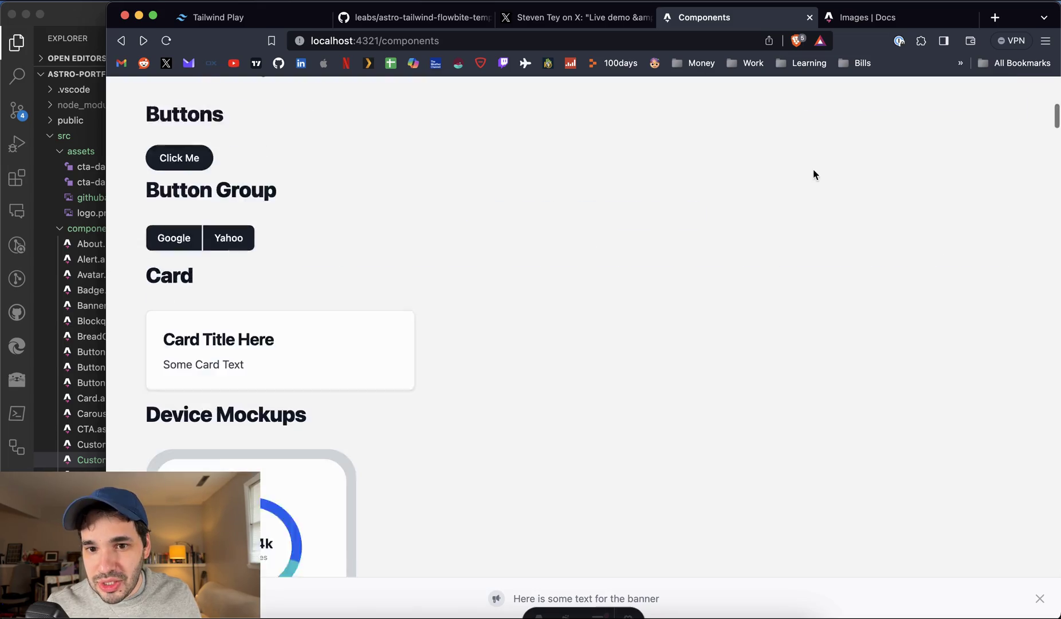
{"action": "scroll", "coordinate": [810, 163], "scroll_direction": "down", "scroll_amount": 10}
{"action": "scroll", "coordinate": [811, 162], "scroll_direction": "down", "scroll_amount": 10}
{"action": "scroll", "coordinate": [811, 163], "scroll_direction": "down", "scroll_amount": 5}
{"action": "scroll", "coordinate": [811, 170], "scroll_direction": "up", "scroll_amount": 2}
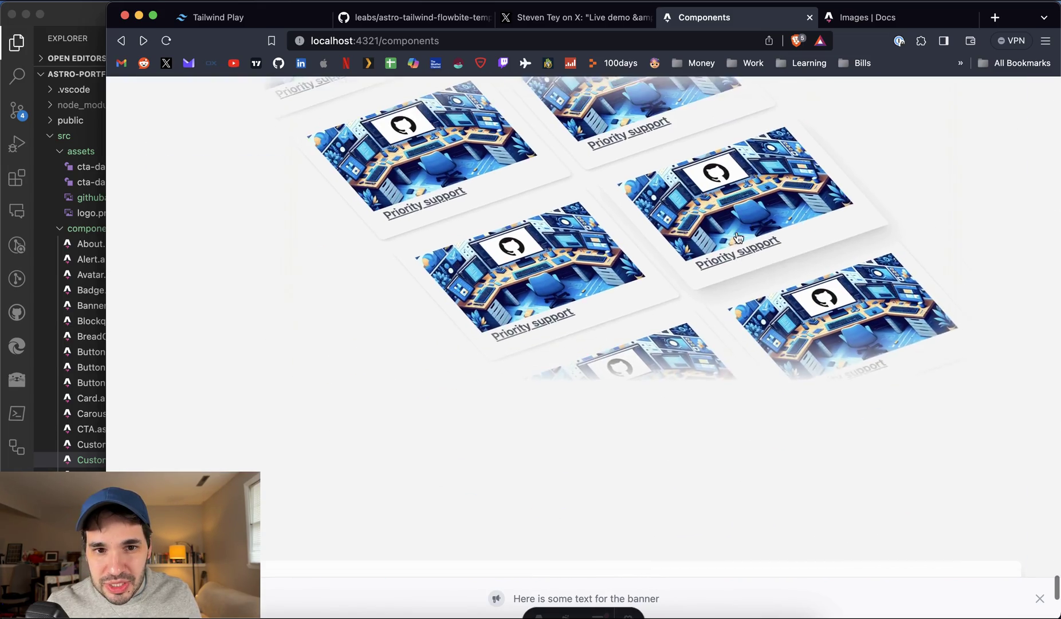